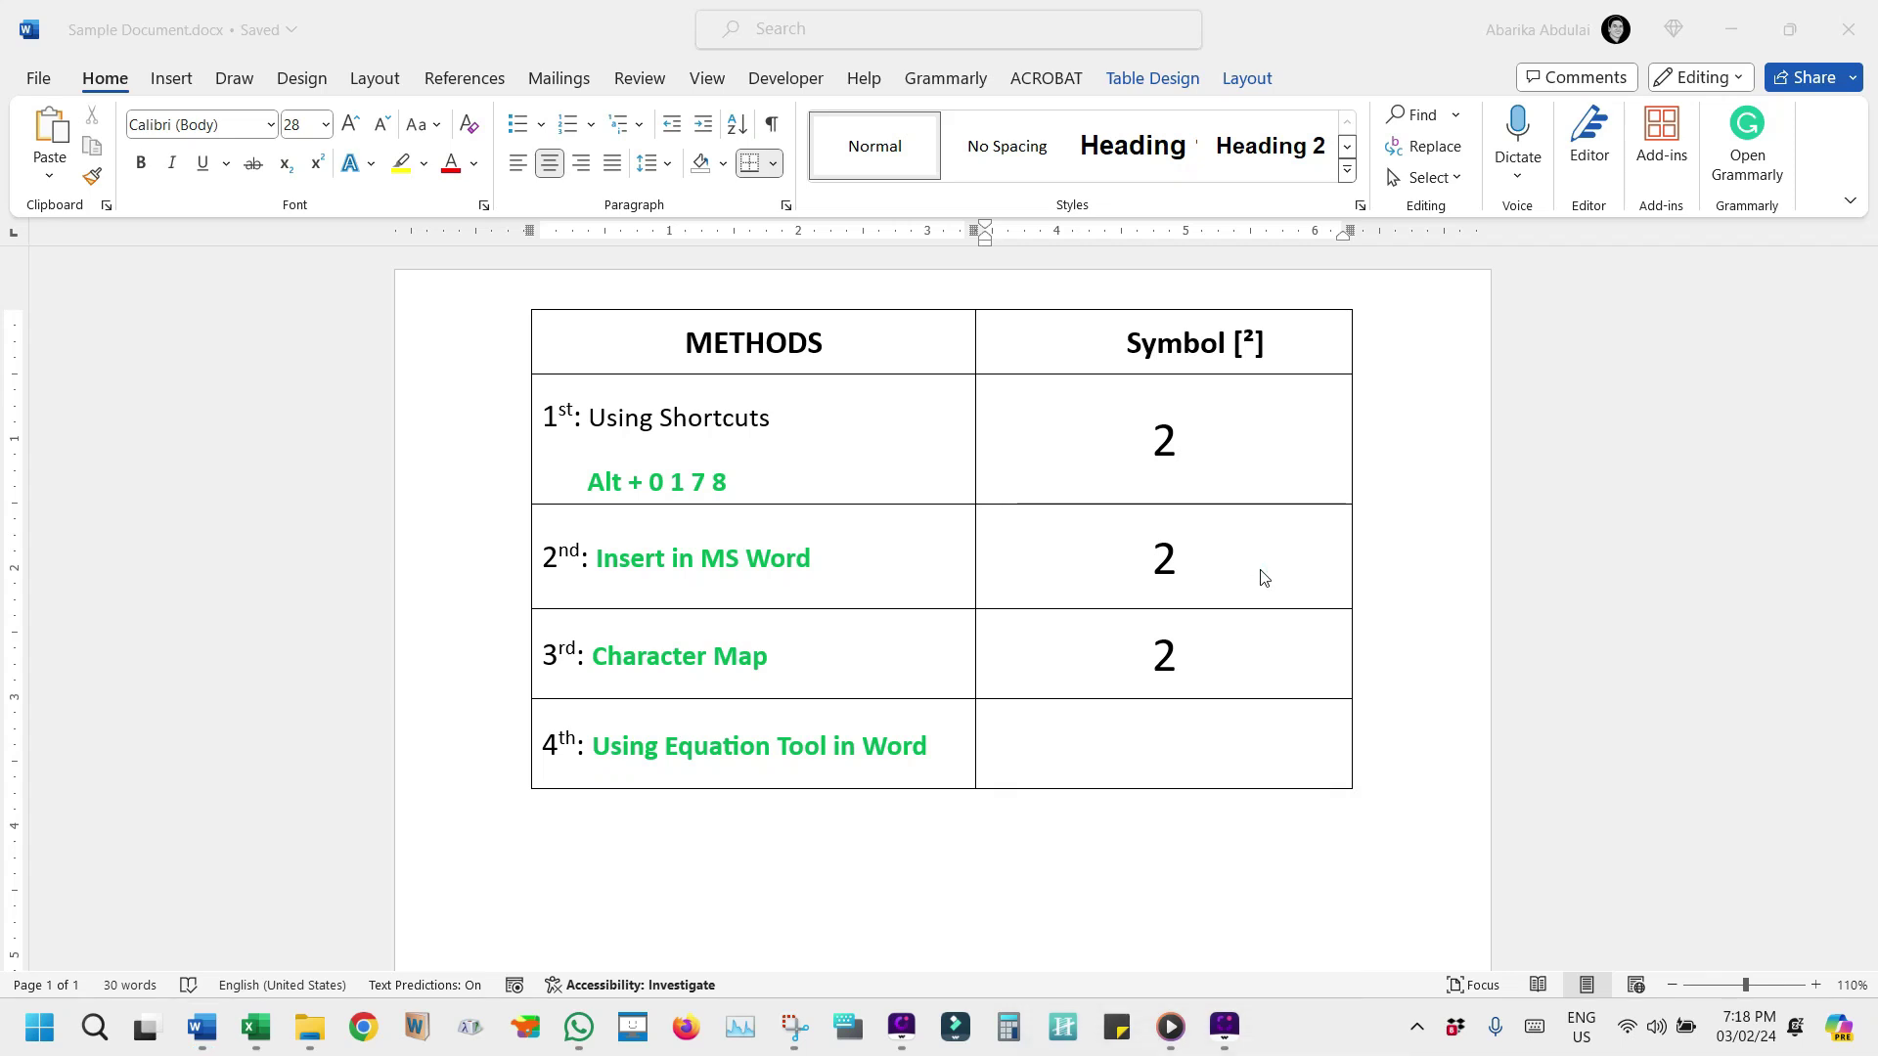
Step: Add a superscript ² after the first 2 by entering Alt+0178 on the On-Screen Keyboard
click(1231, 463)
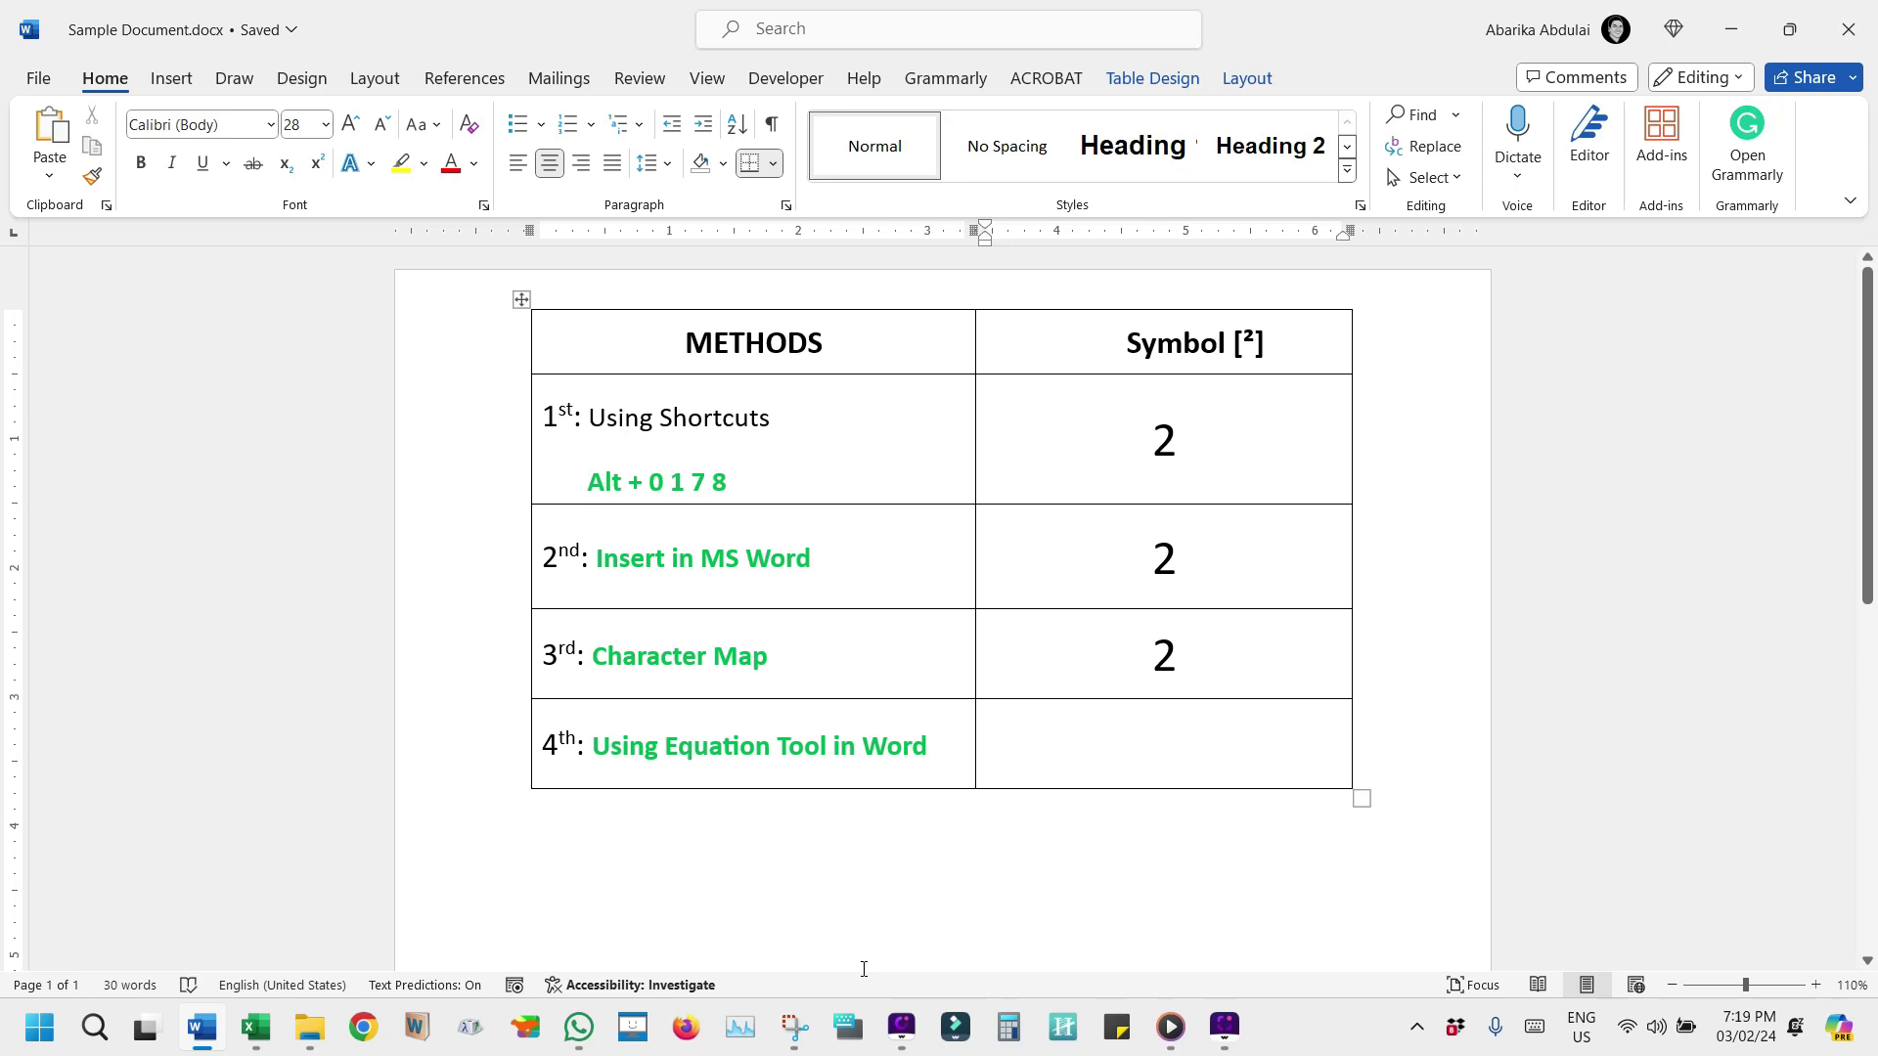
click(851, 1029)
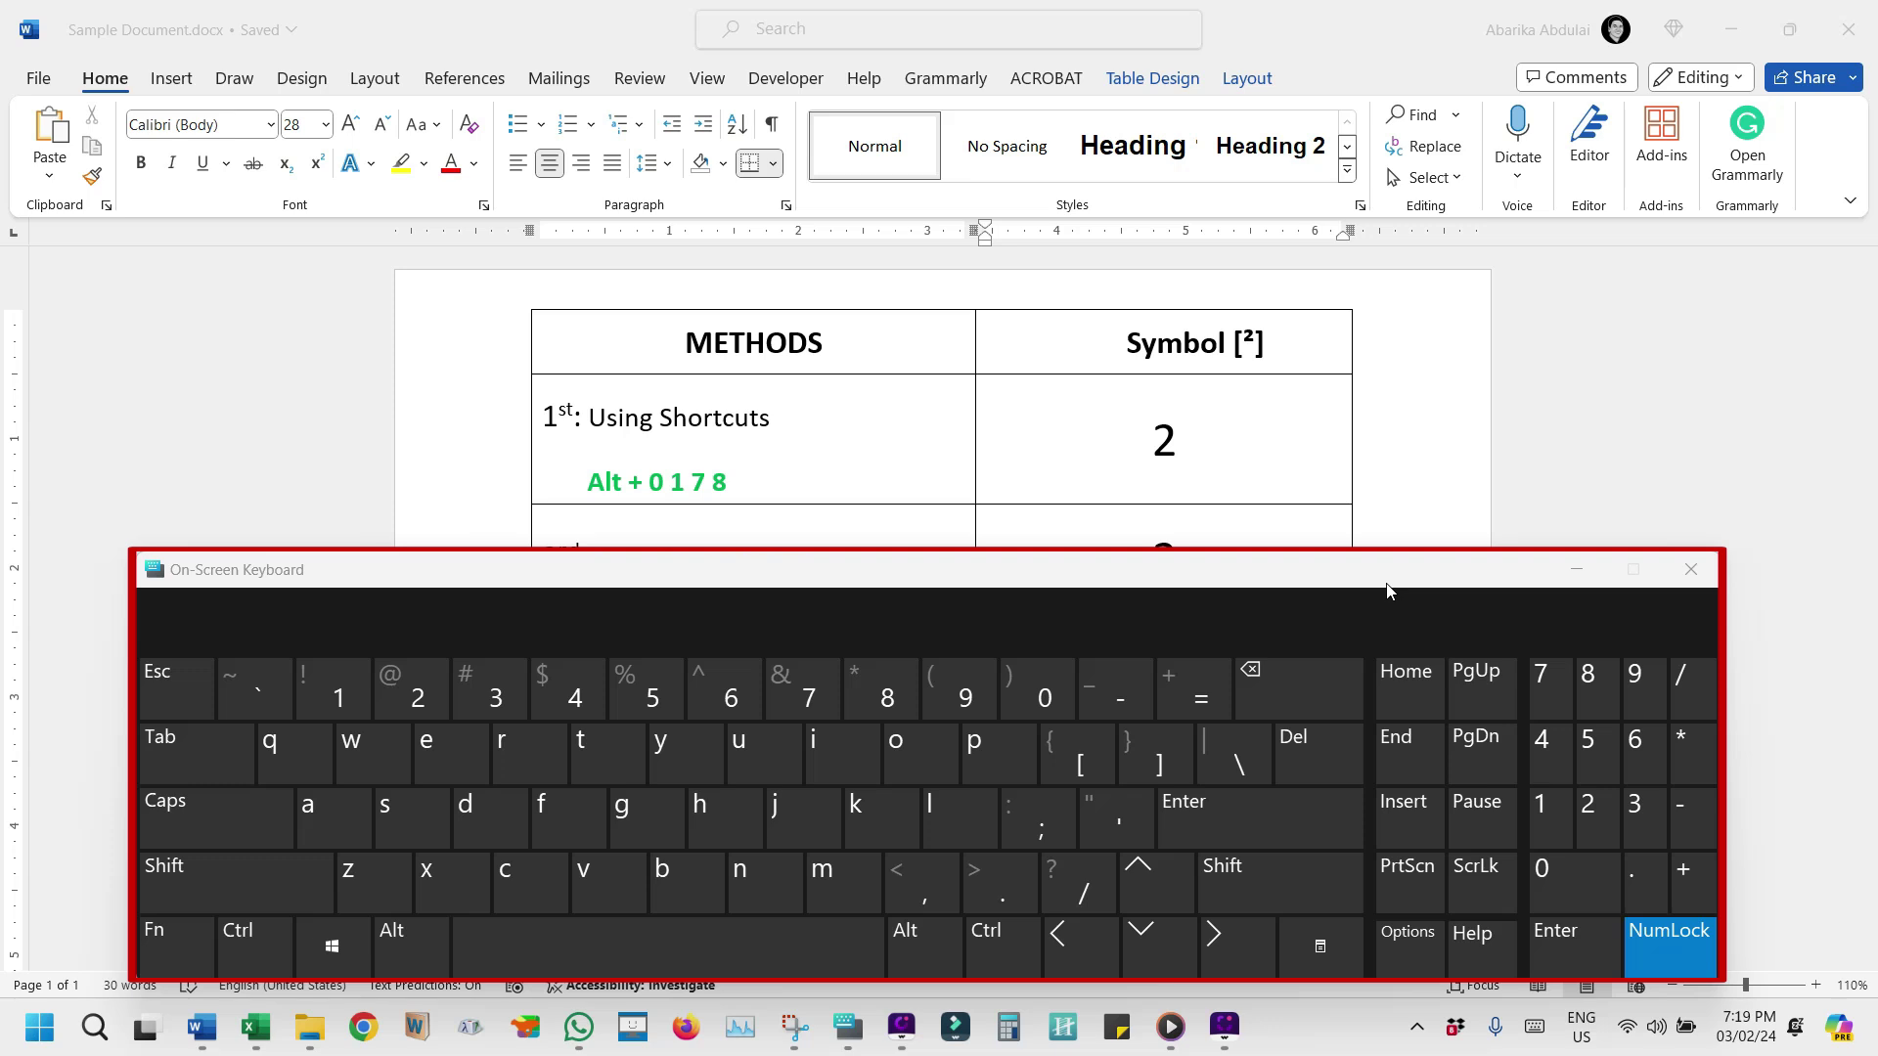
key(alt)
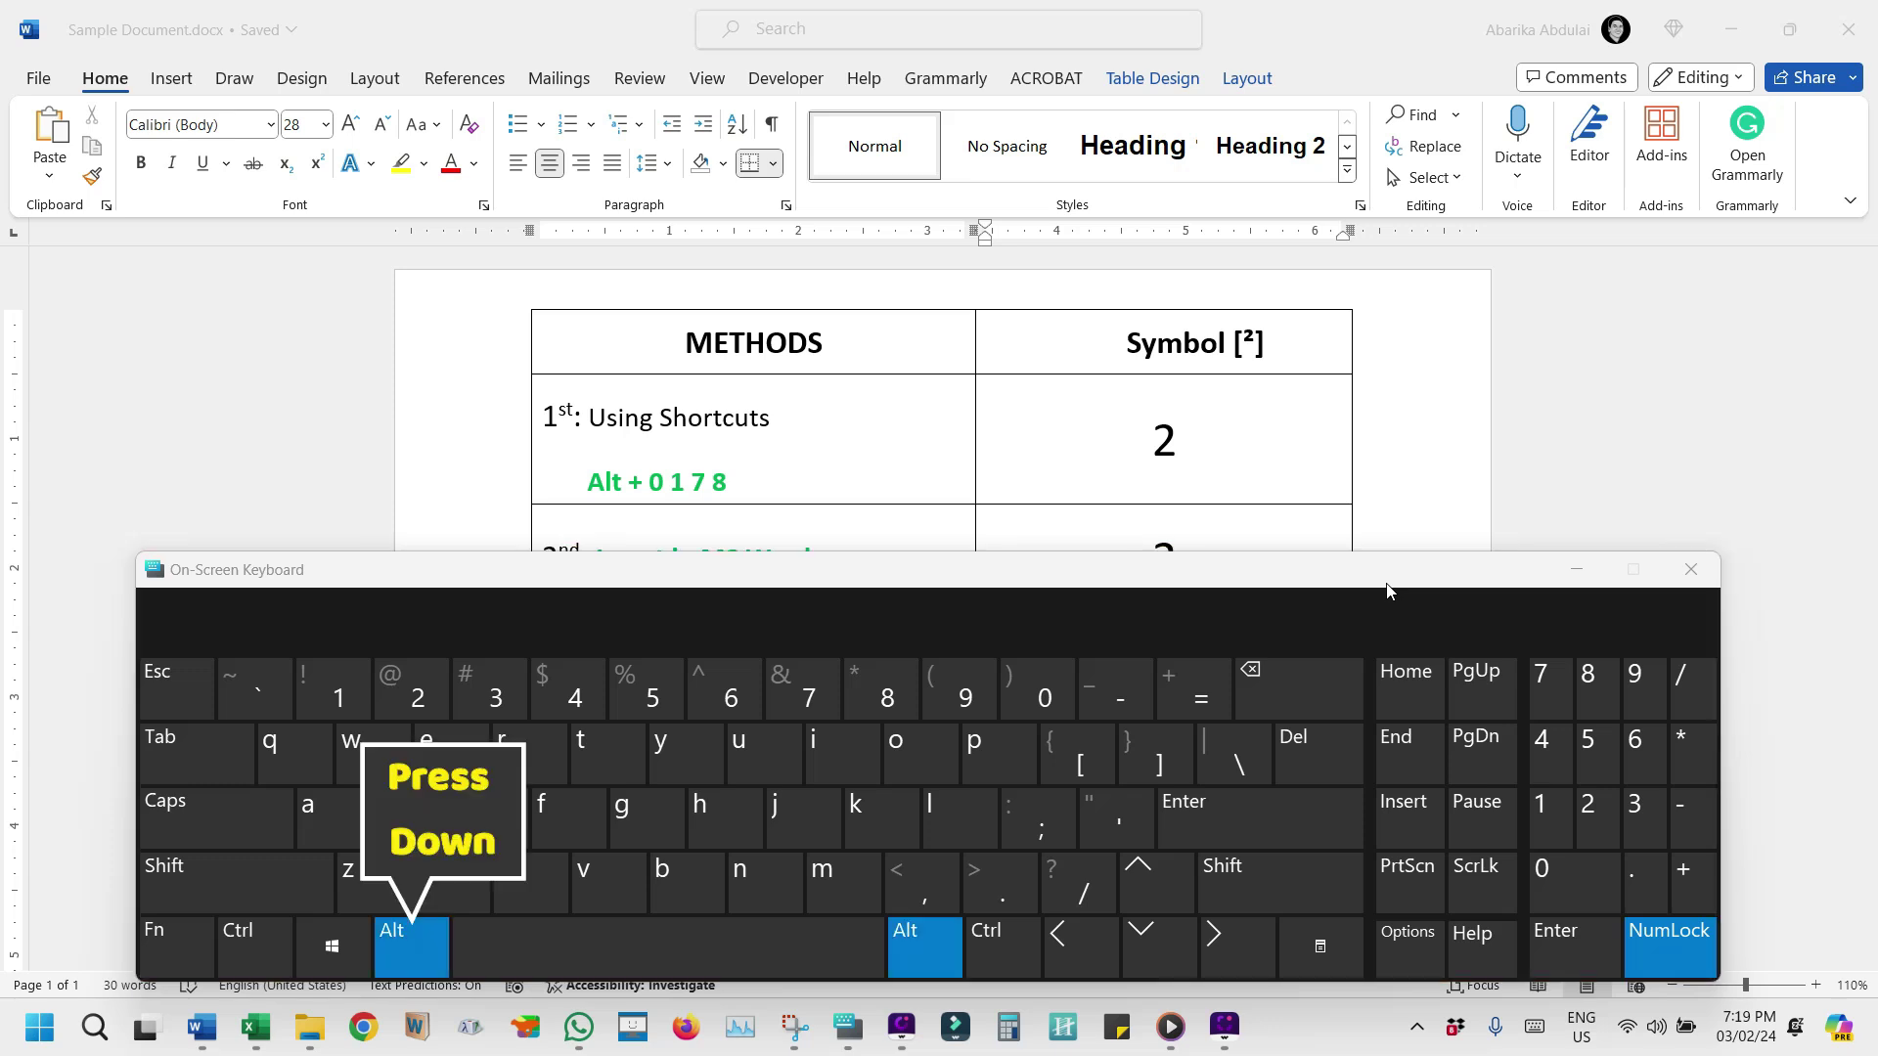
click(1808, 701)
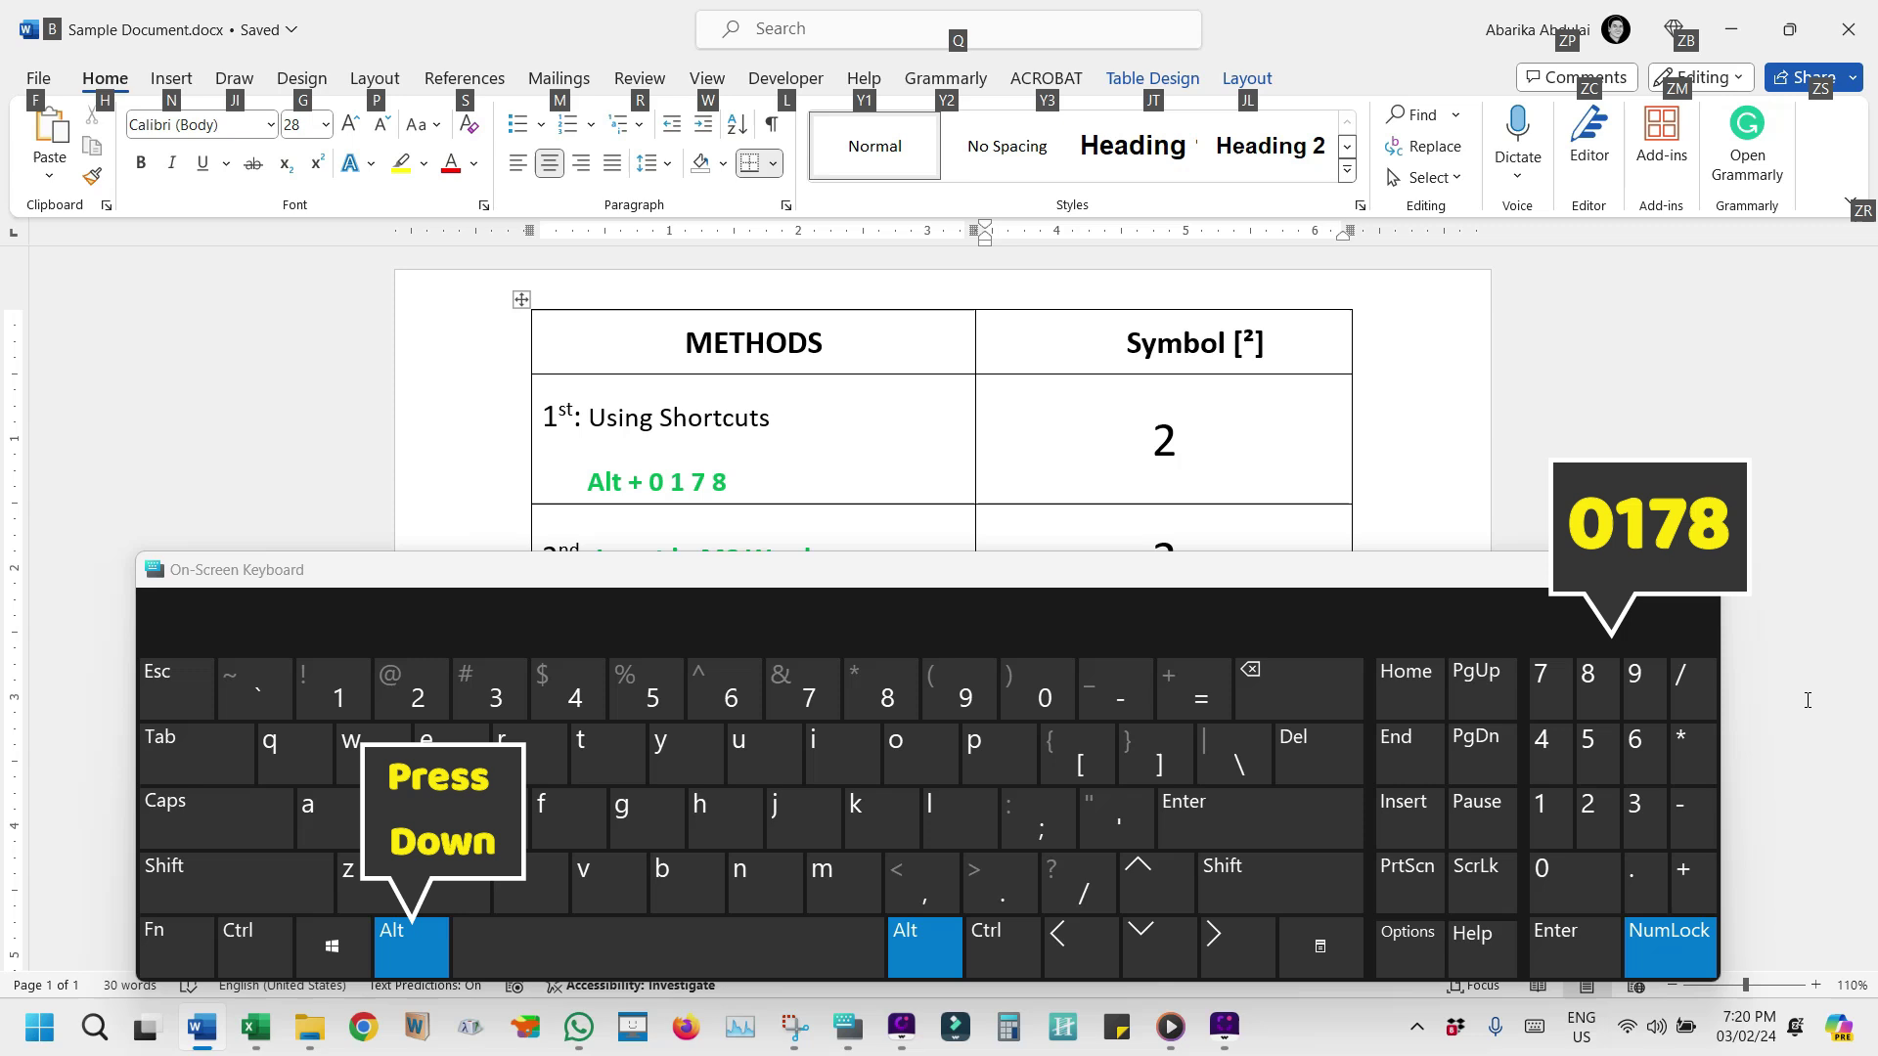
click(1565, 883)
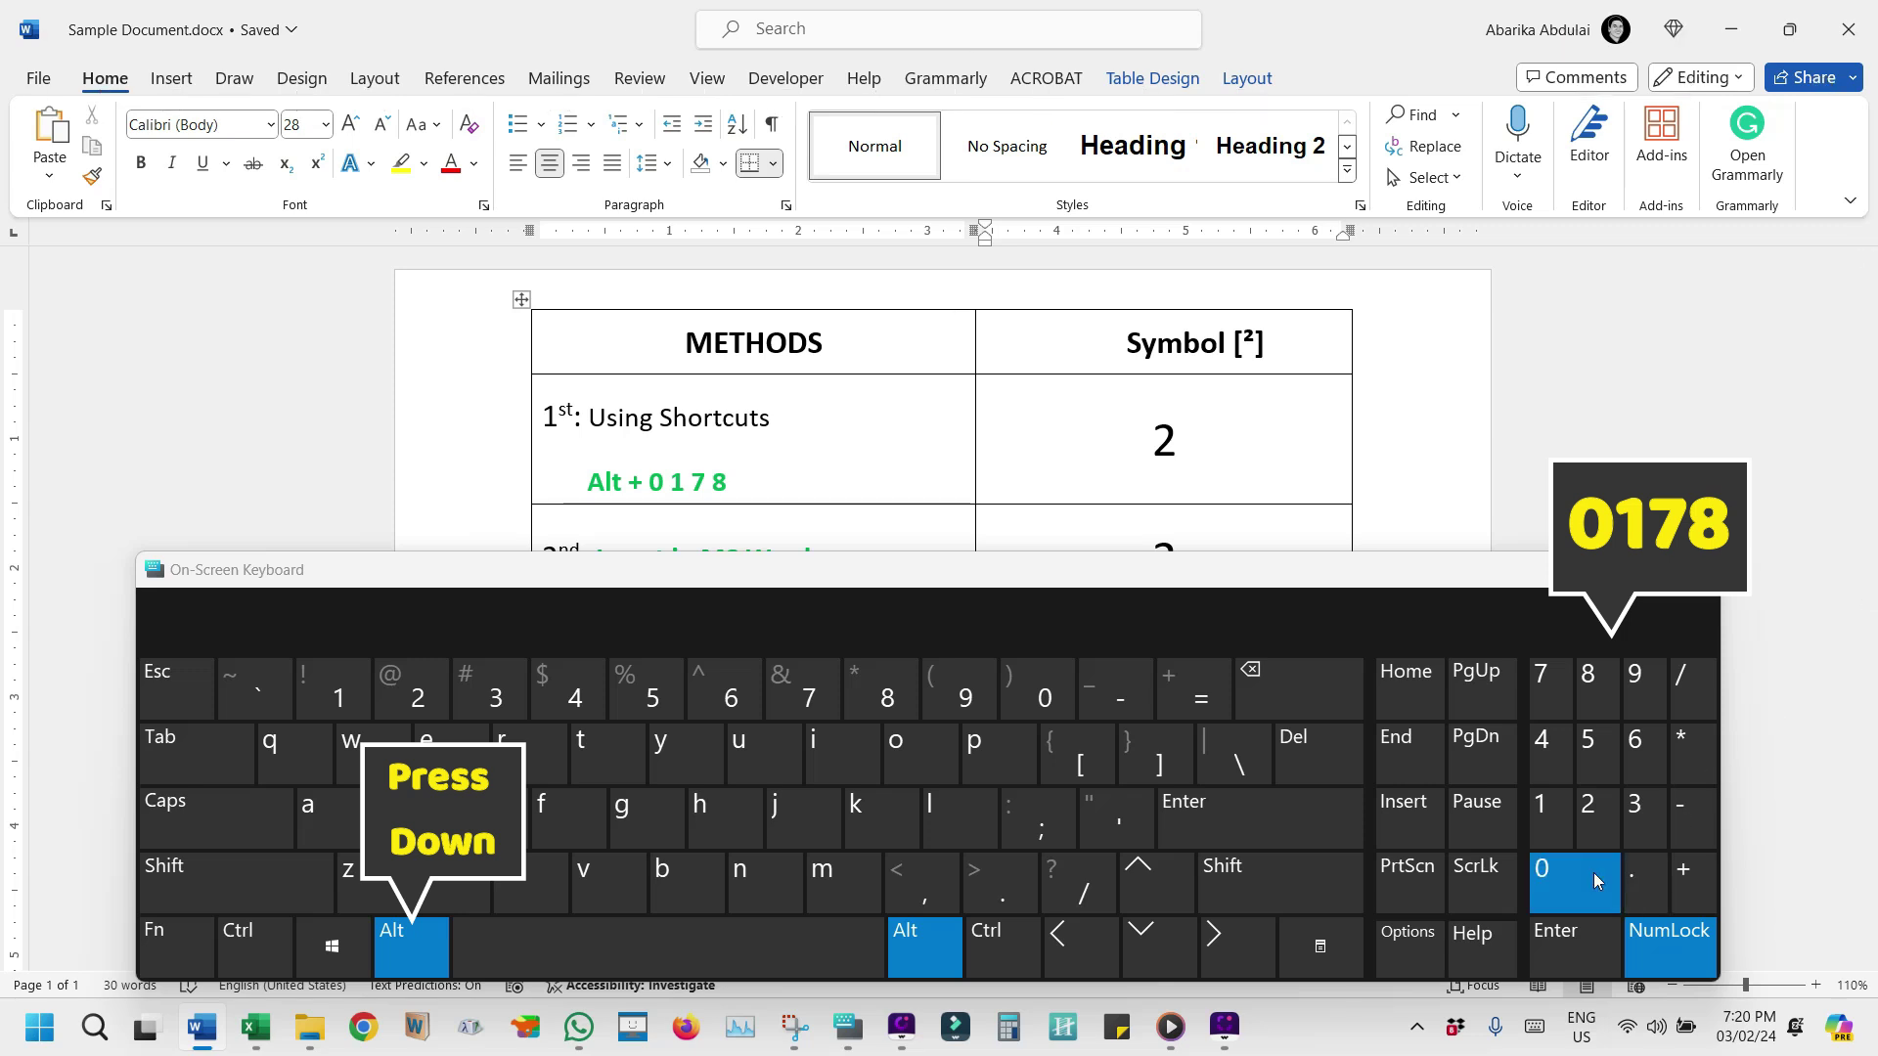
click(1551, 818)
click(1569, 689)
click(1596, 689)
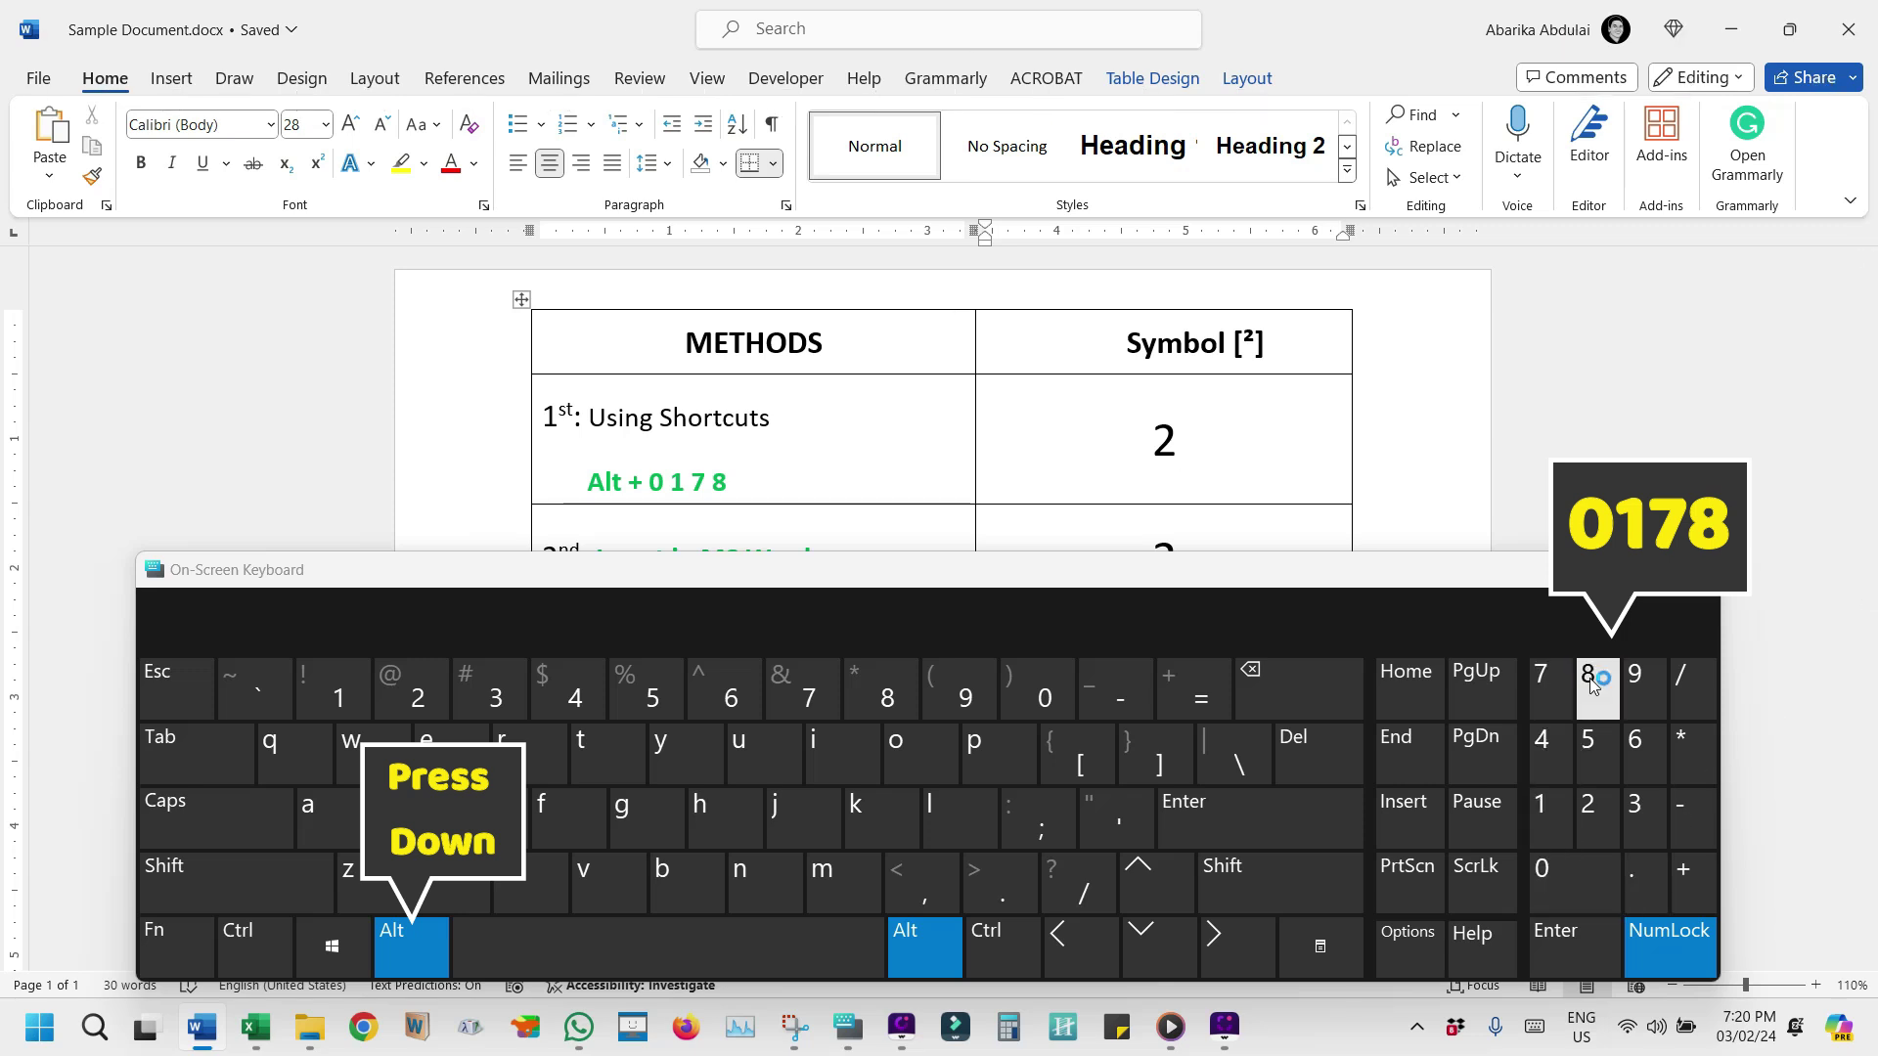
click(1311, 818)
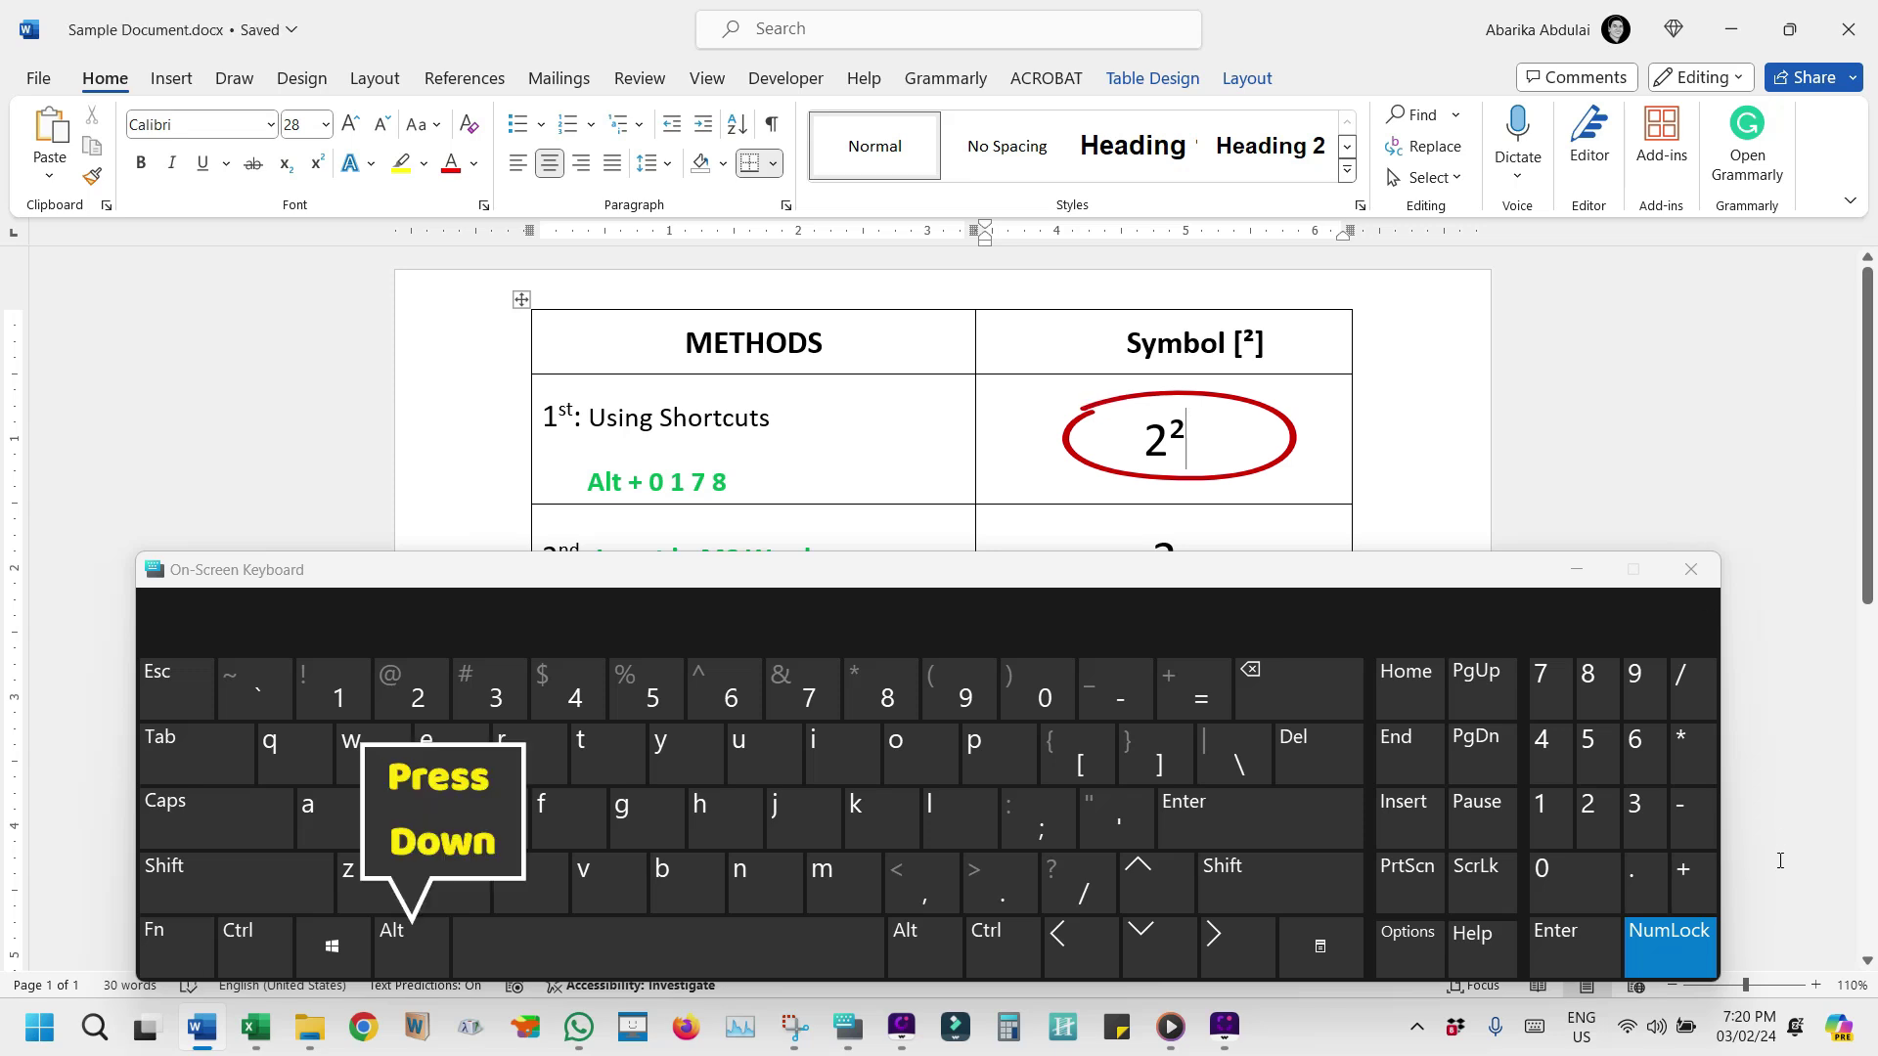
Step: Enter Alt+0178 a second time so the cell reads 2²²
key(alt)
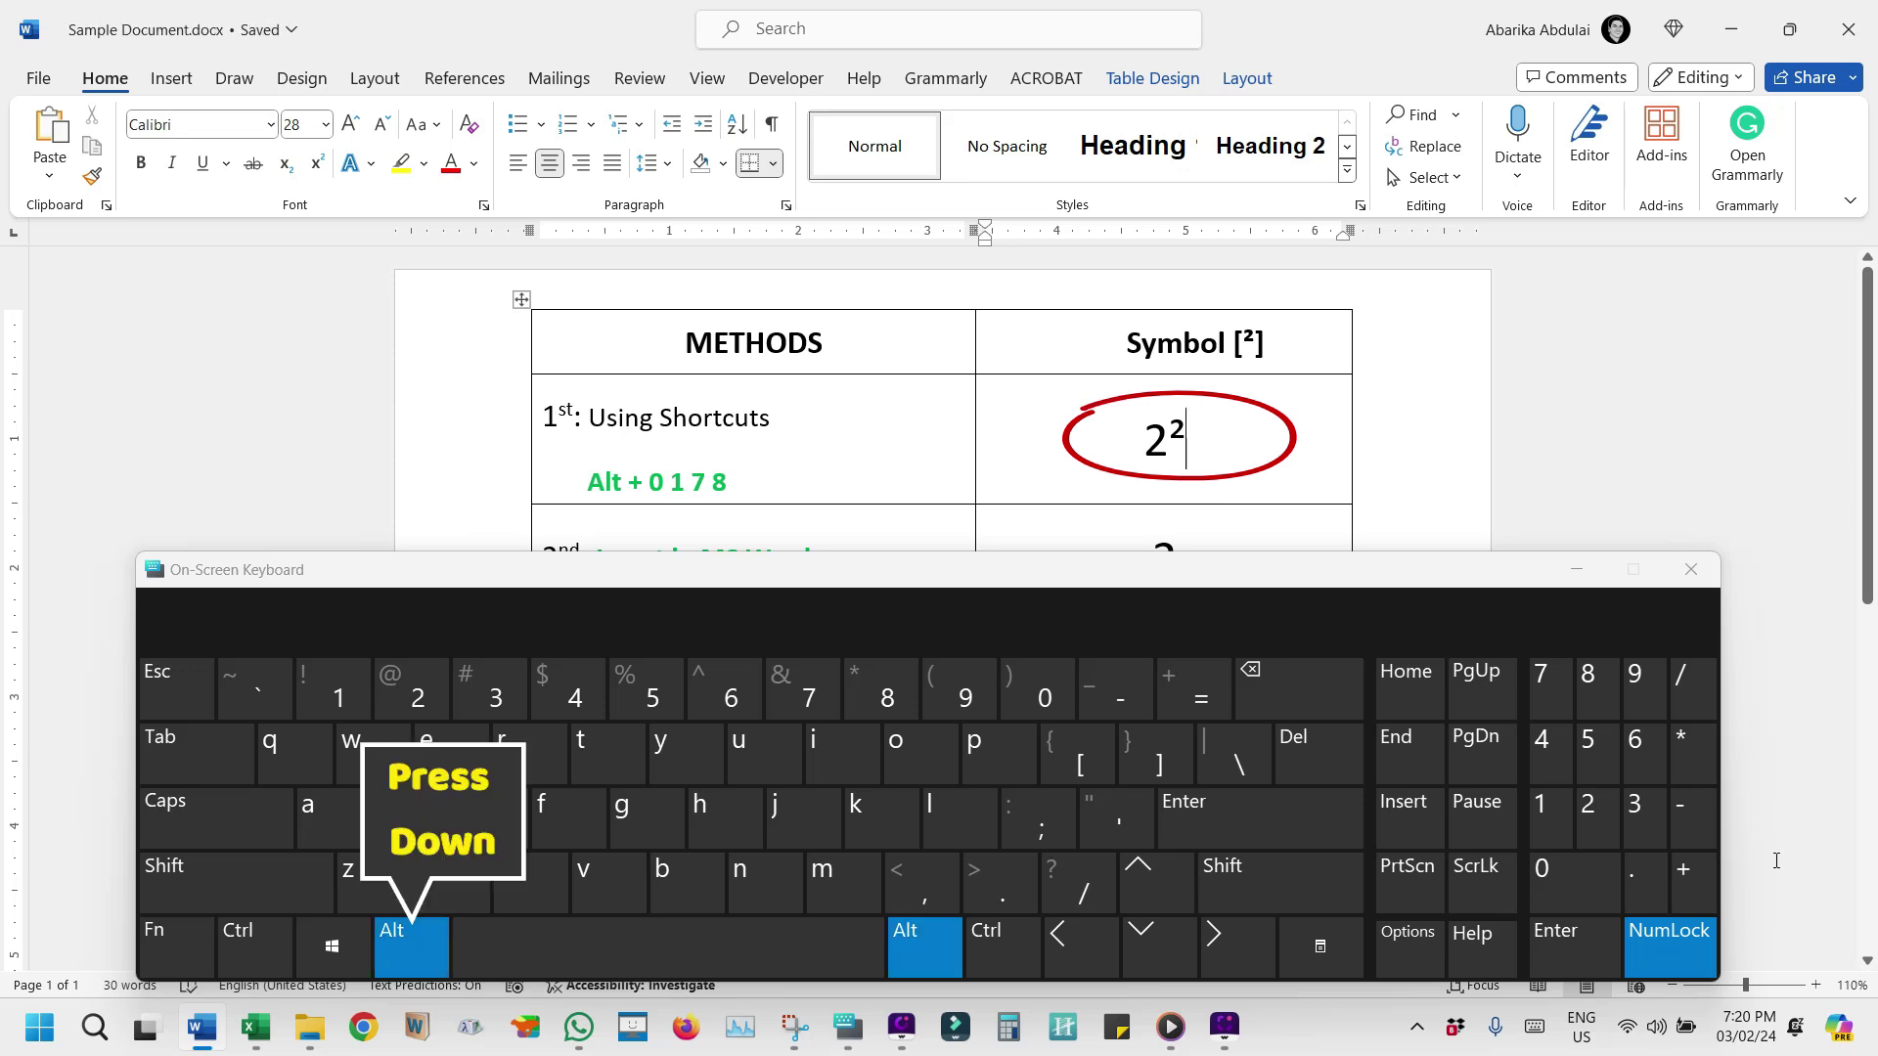
click(1555, 880)
click(1546, 817)
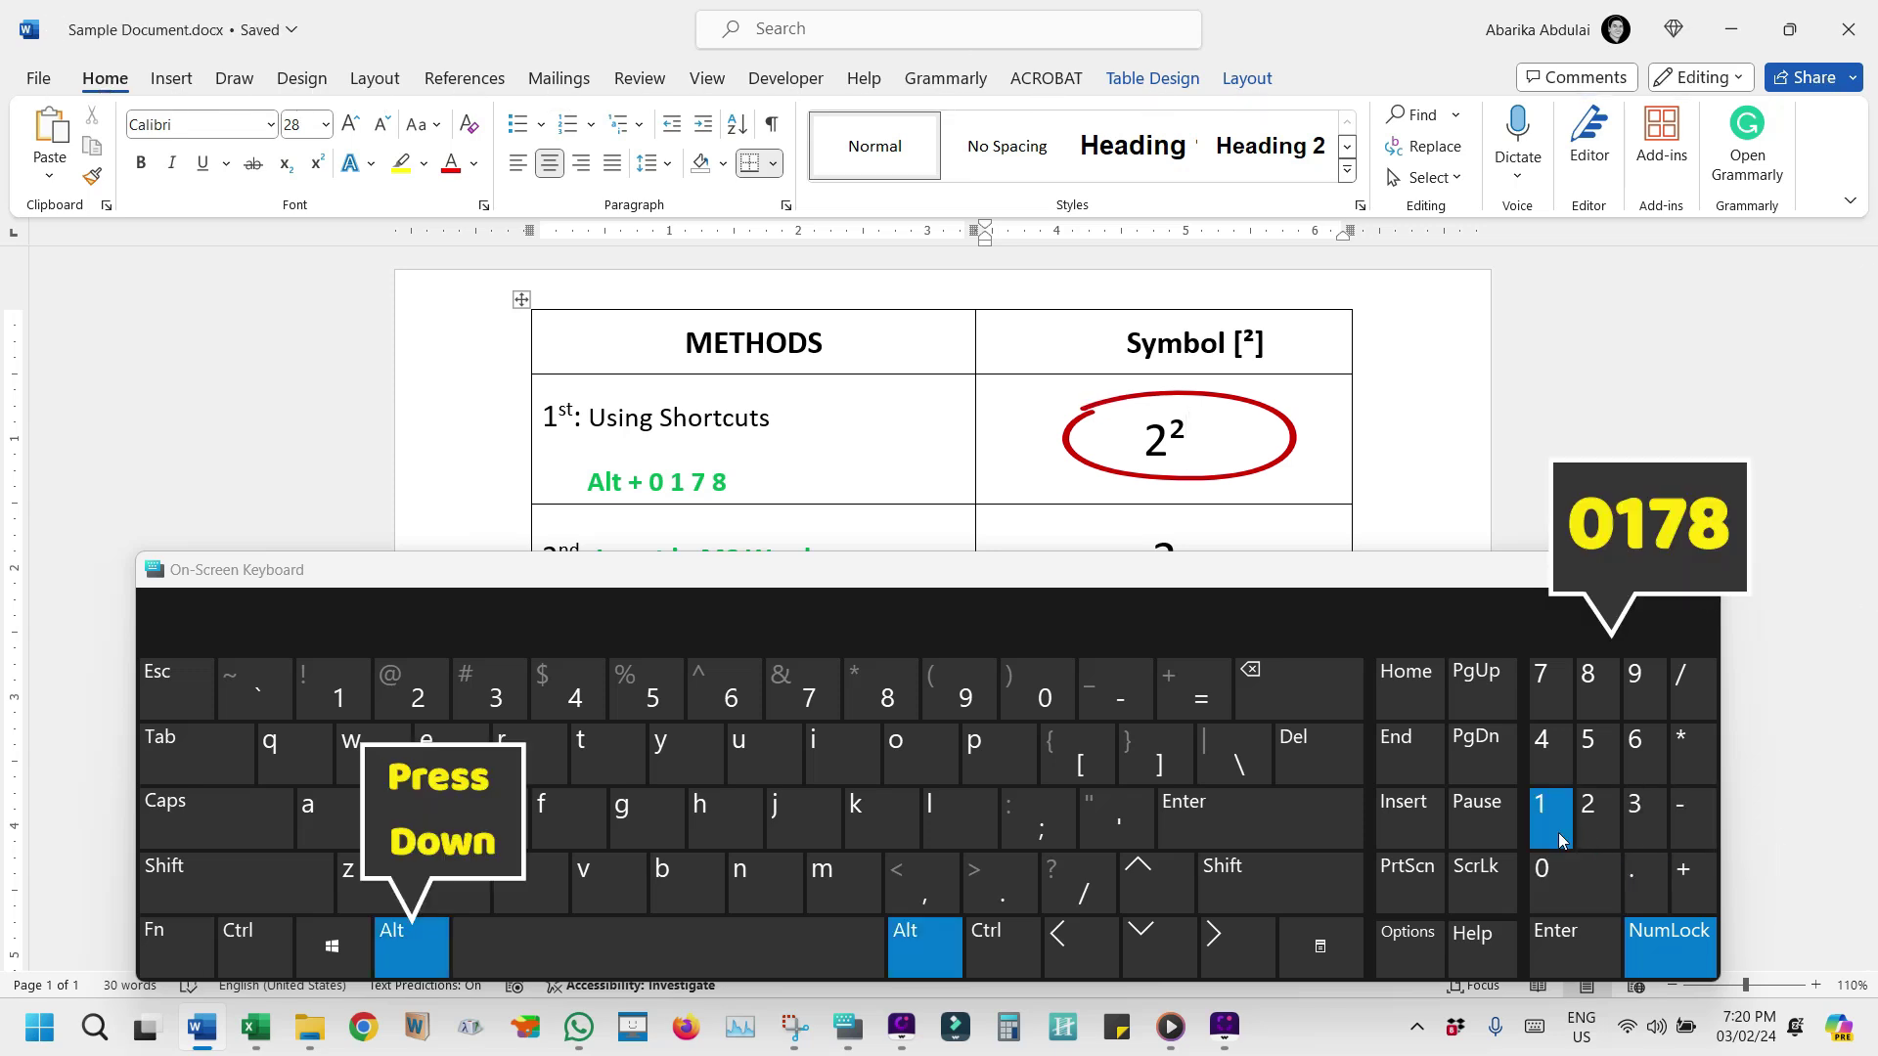
click(1538, 708)
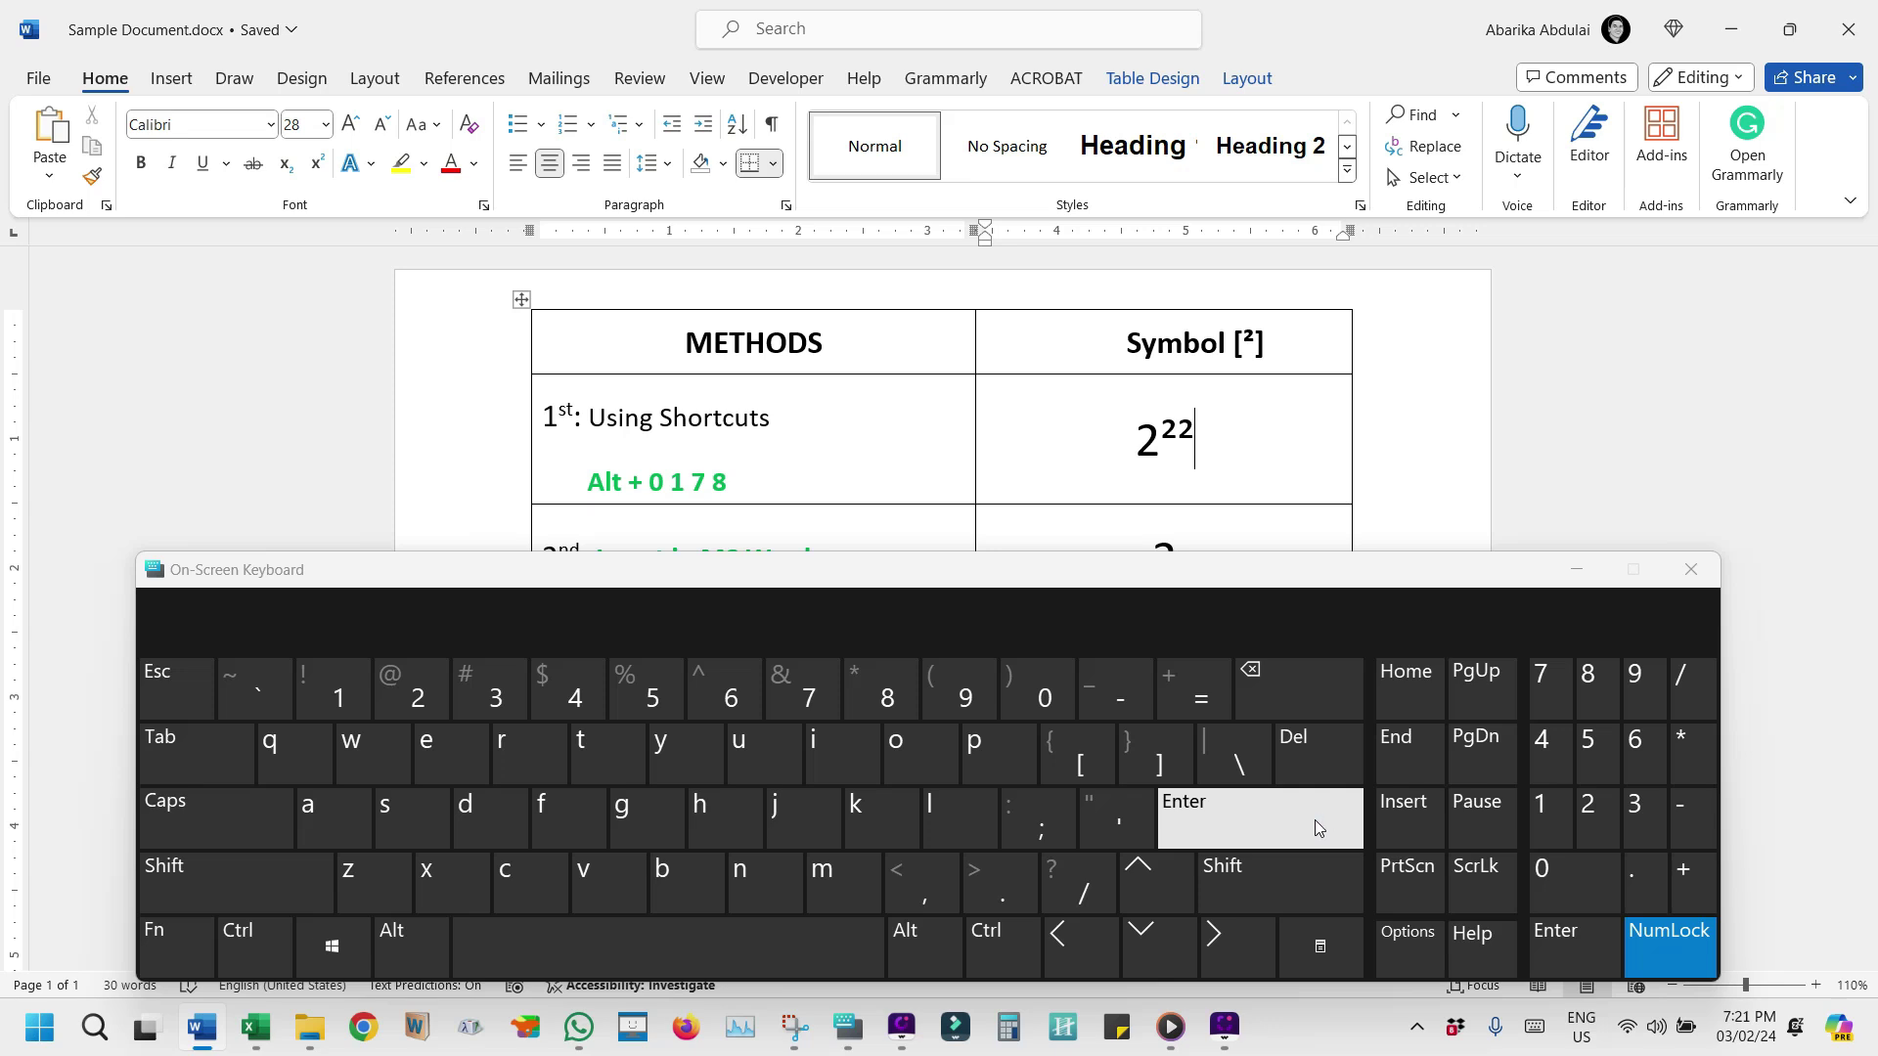
Step: Insert ² after the 2 in row 2 from the More Symbols dialog, using character code 00B2
click(1577, 569)
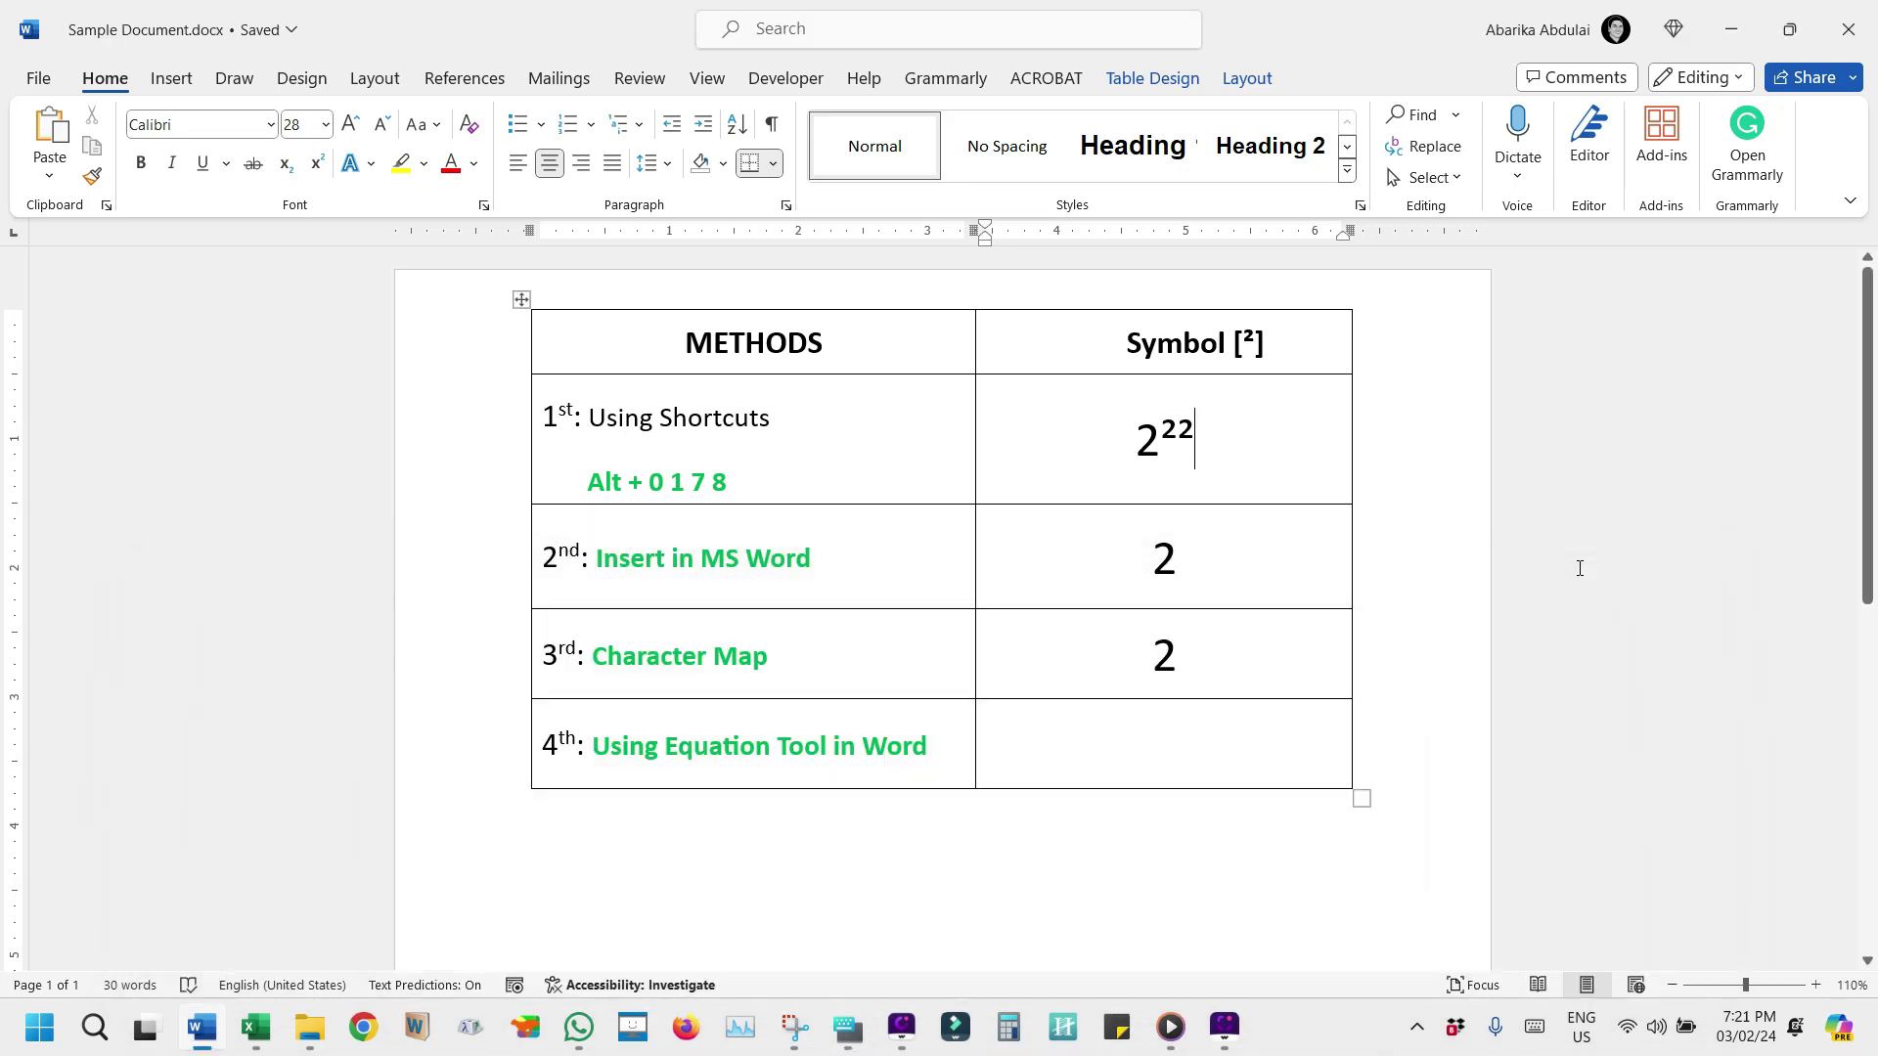
click(1266, 590)
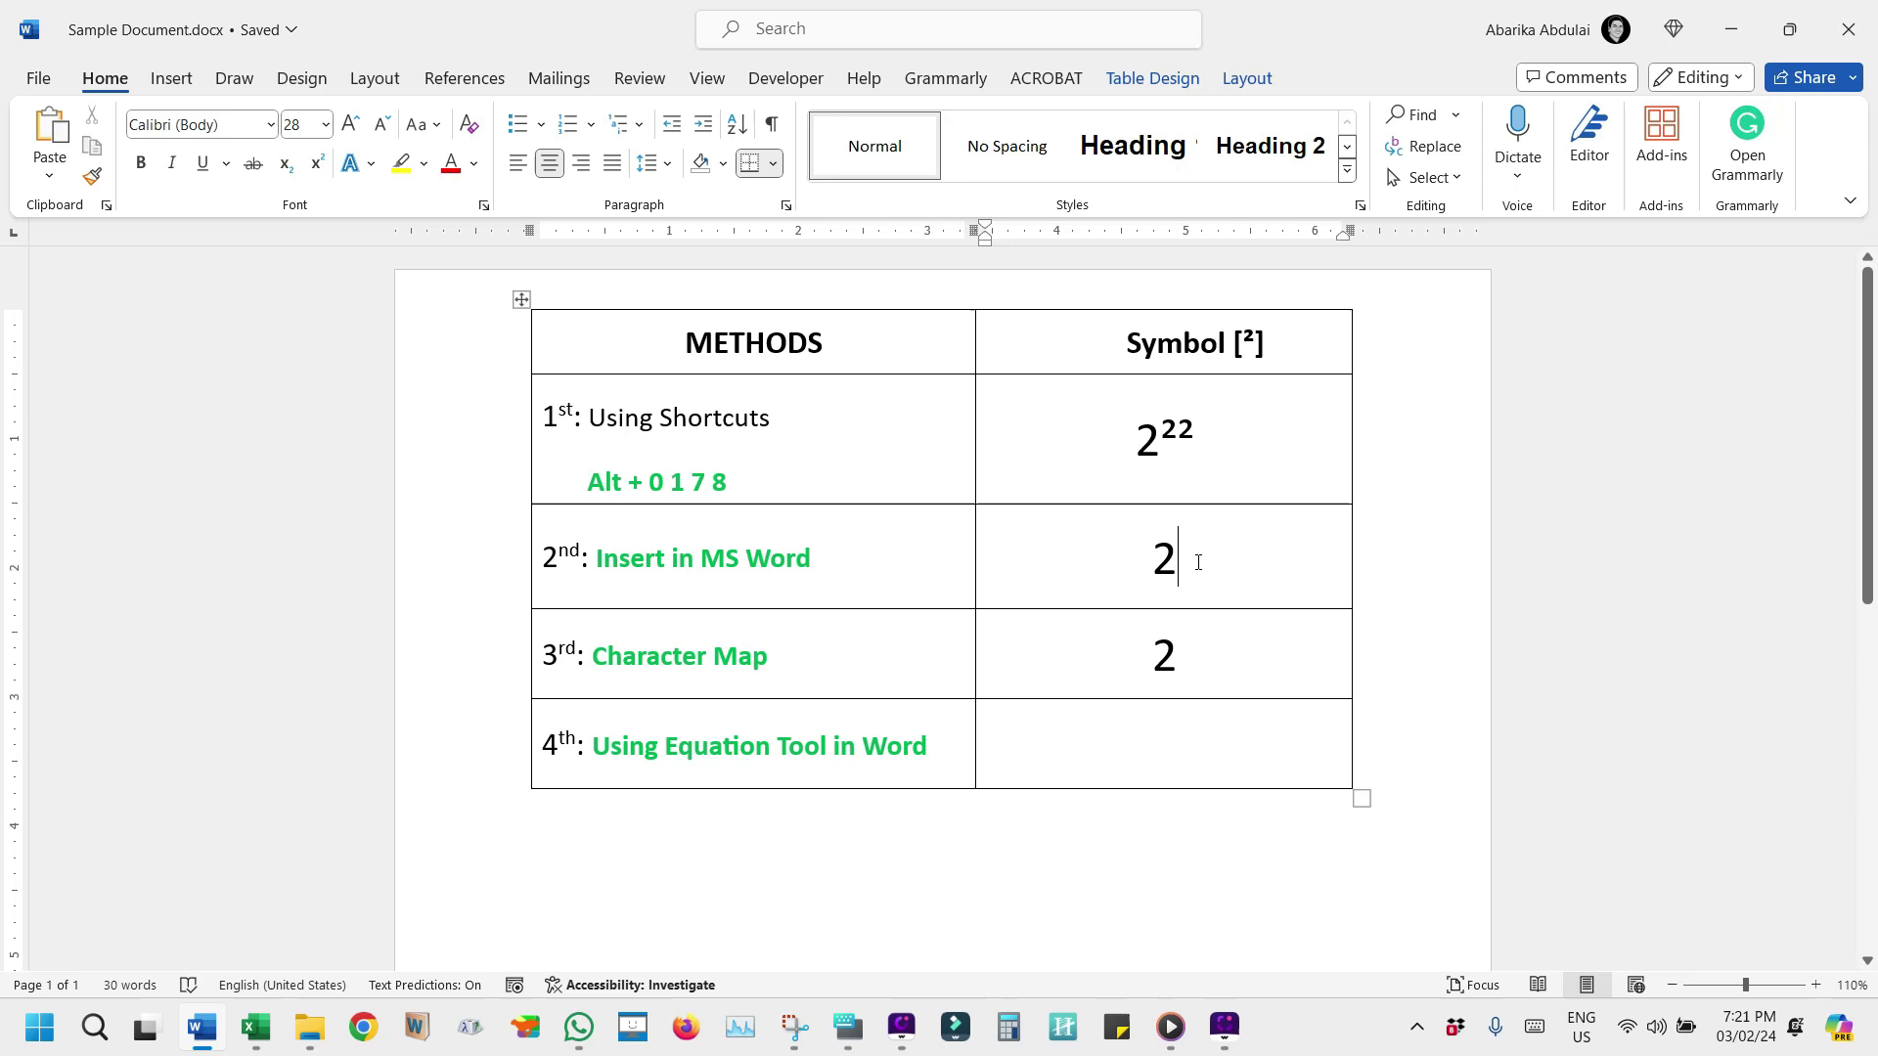
click(172, 80)
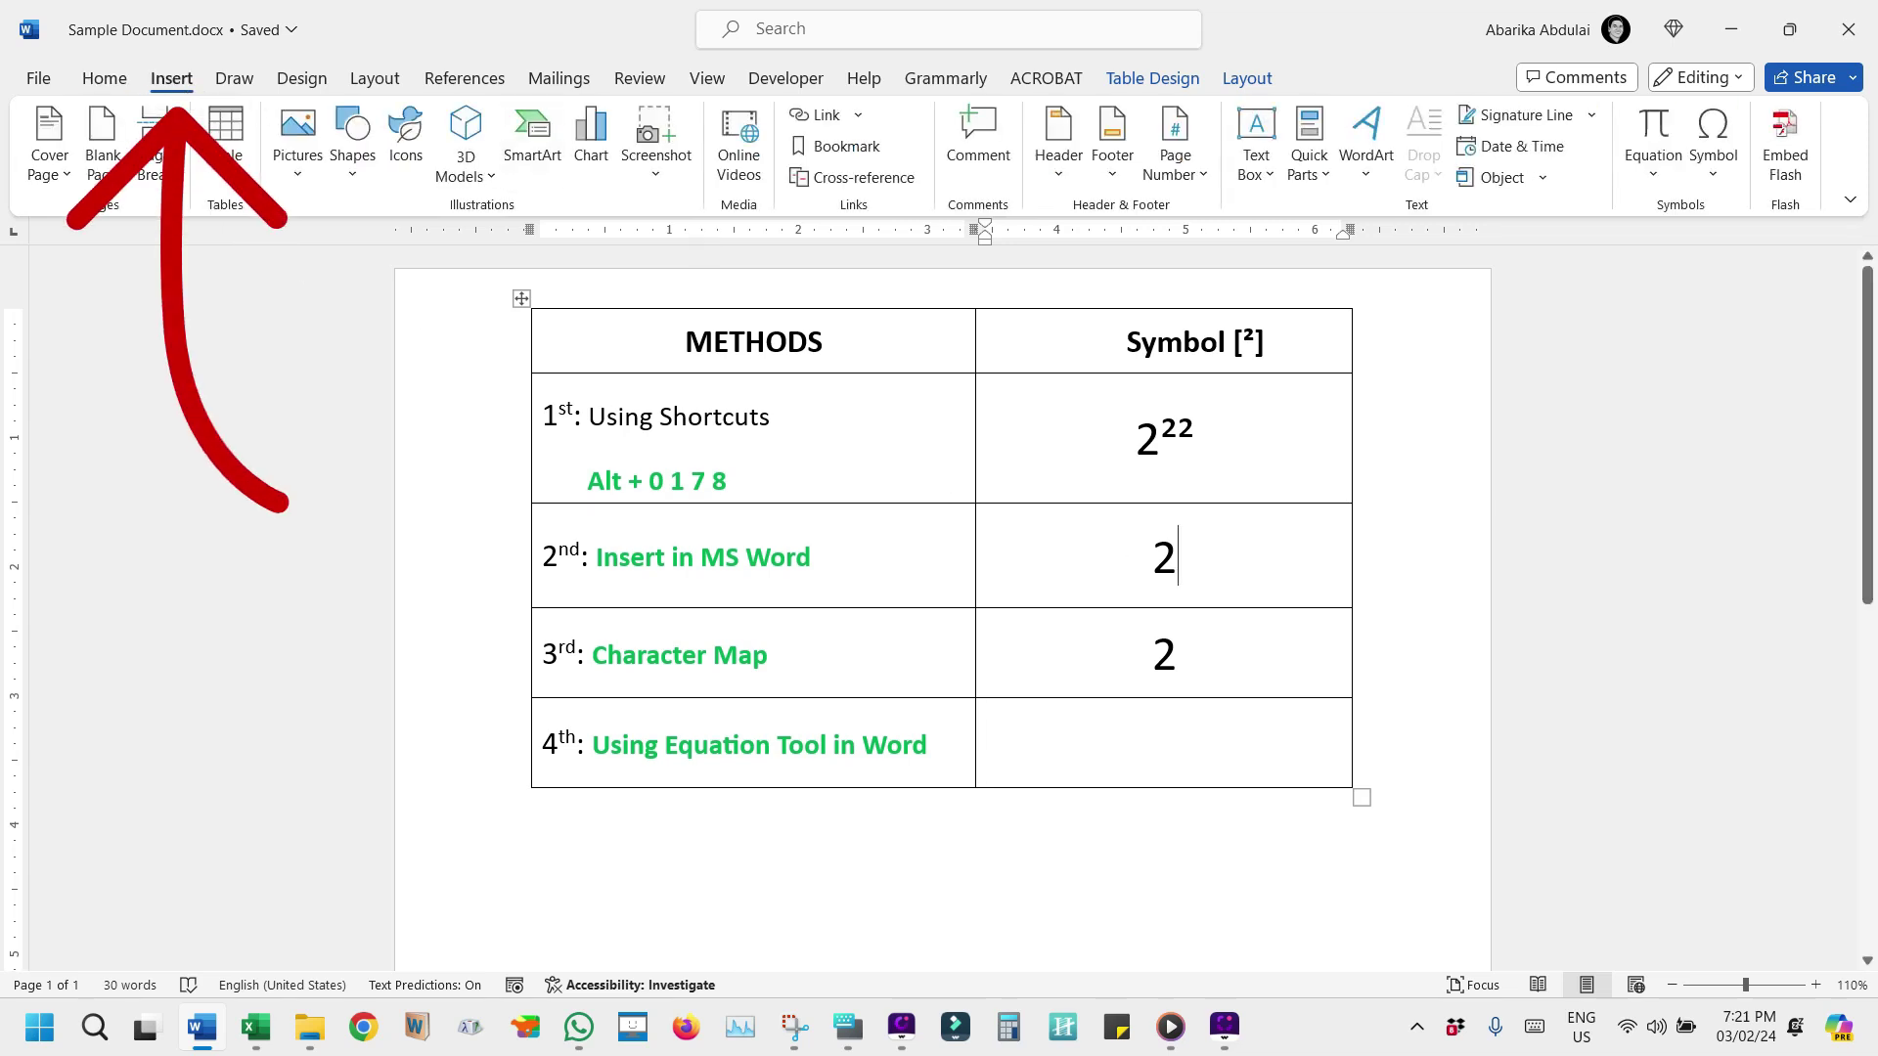
click(1728, 177)
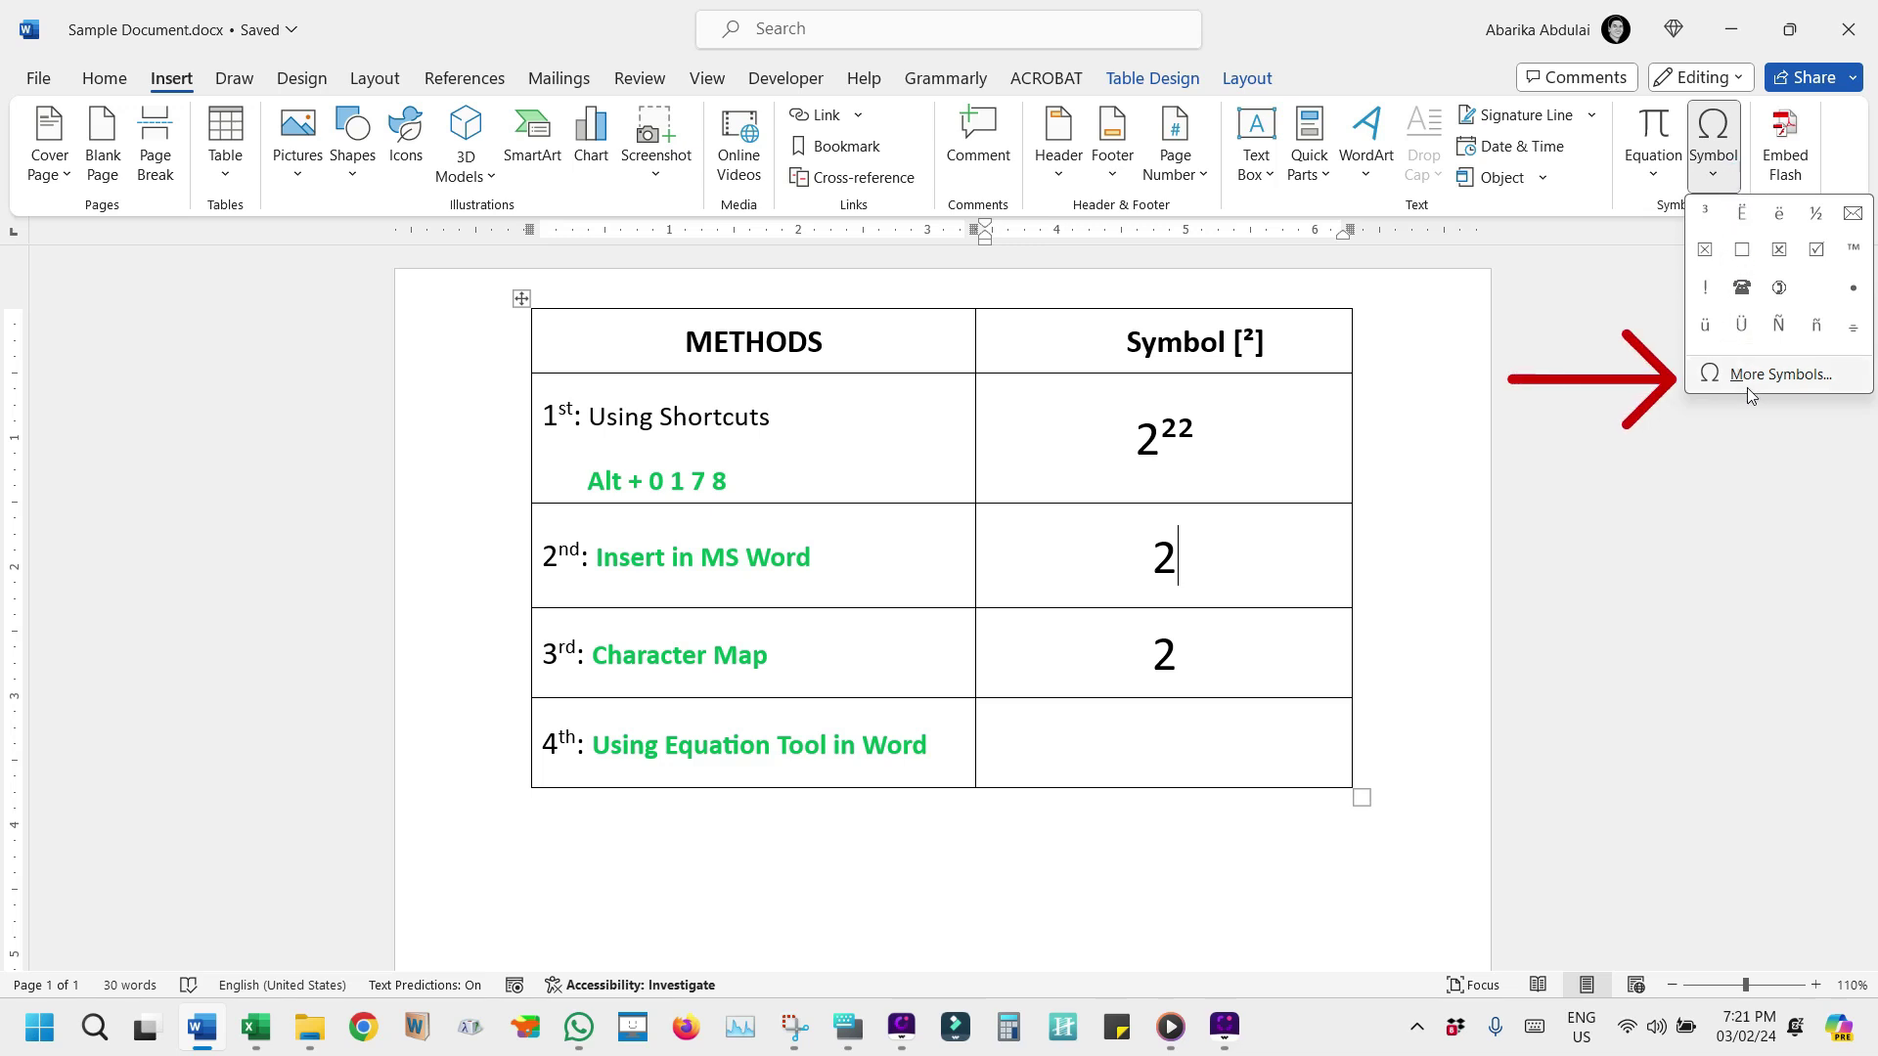
click(1776, 385)
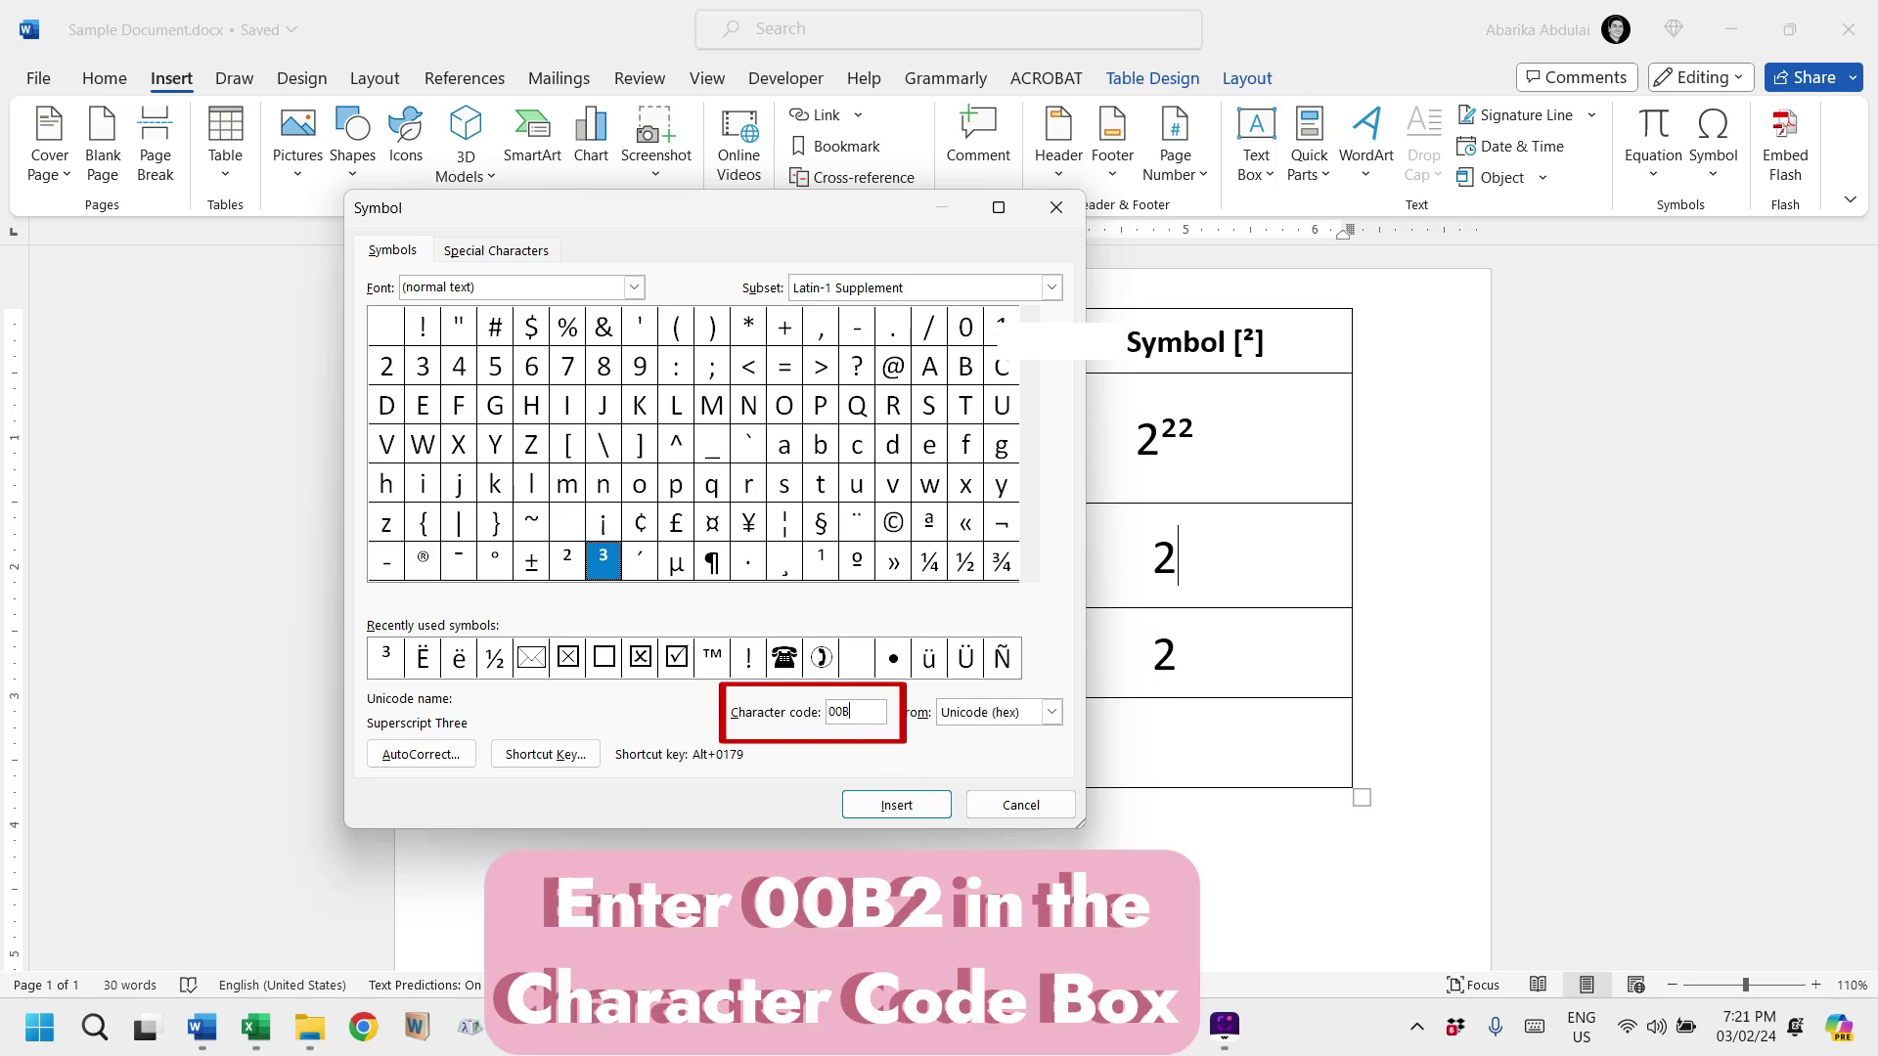
text(2)
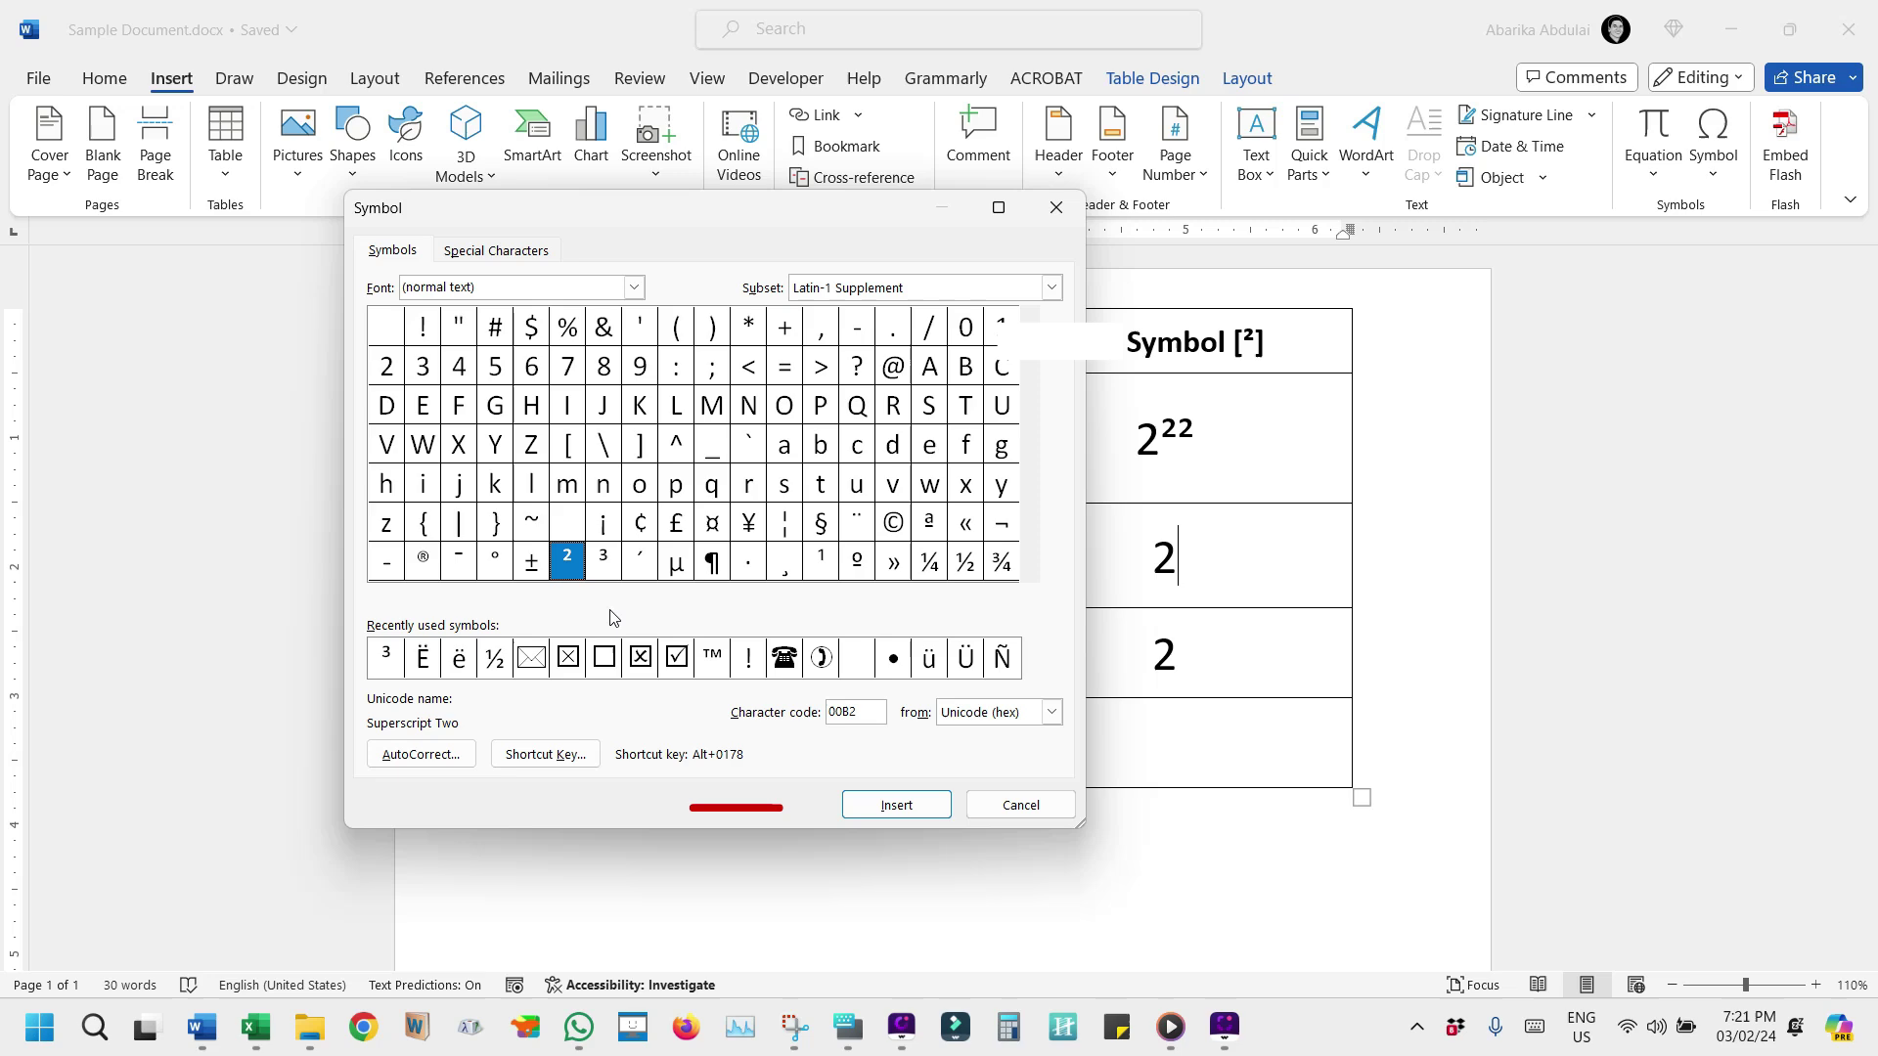
click(886, 804)
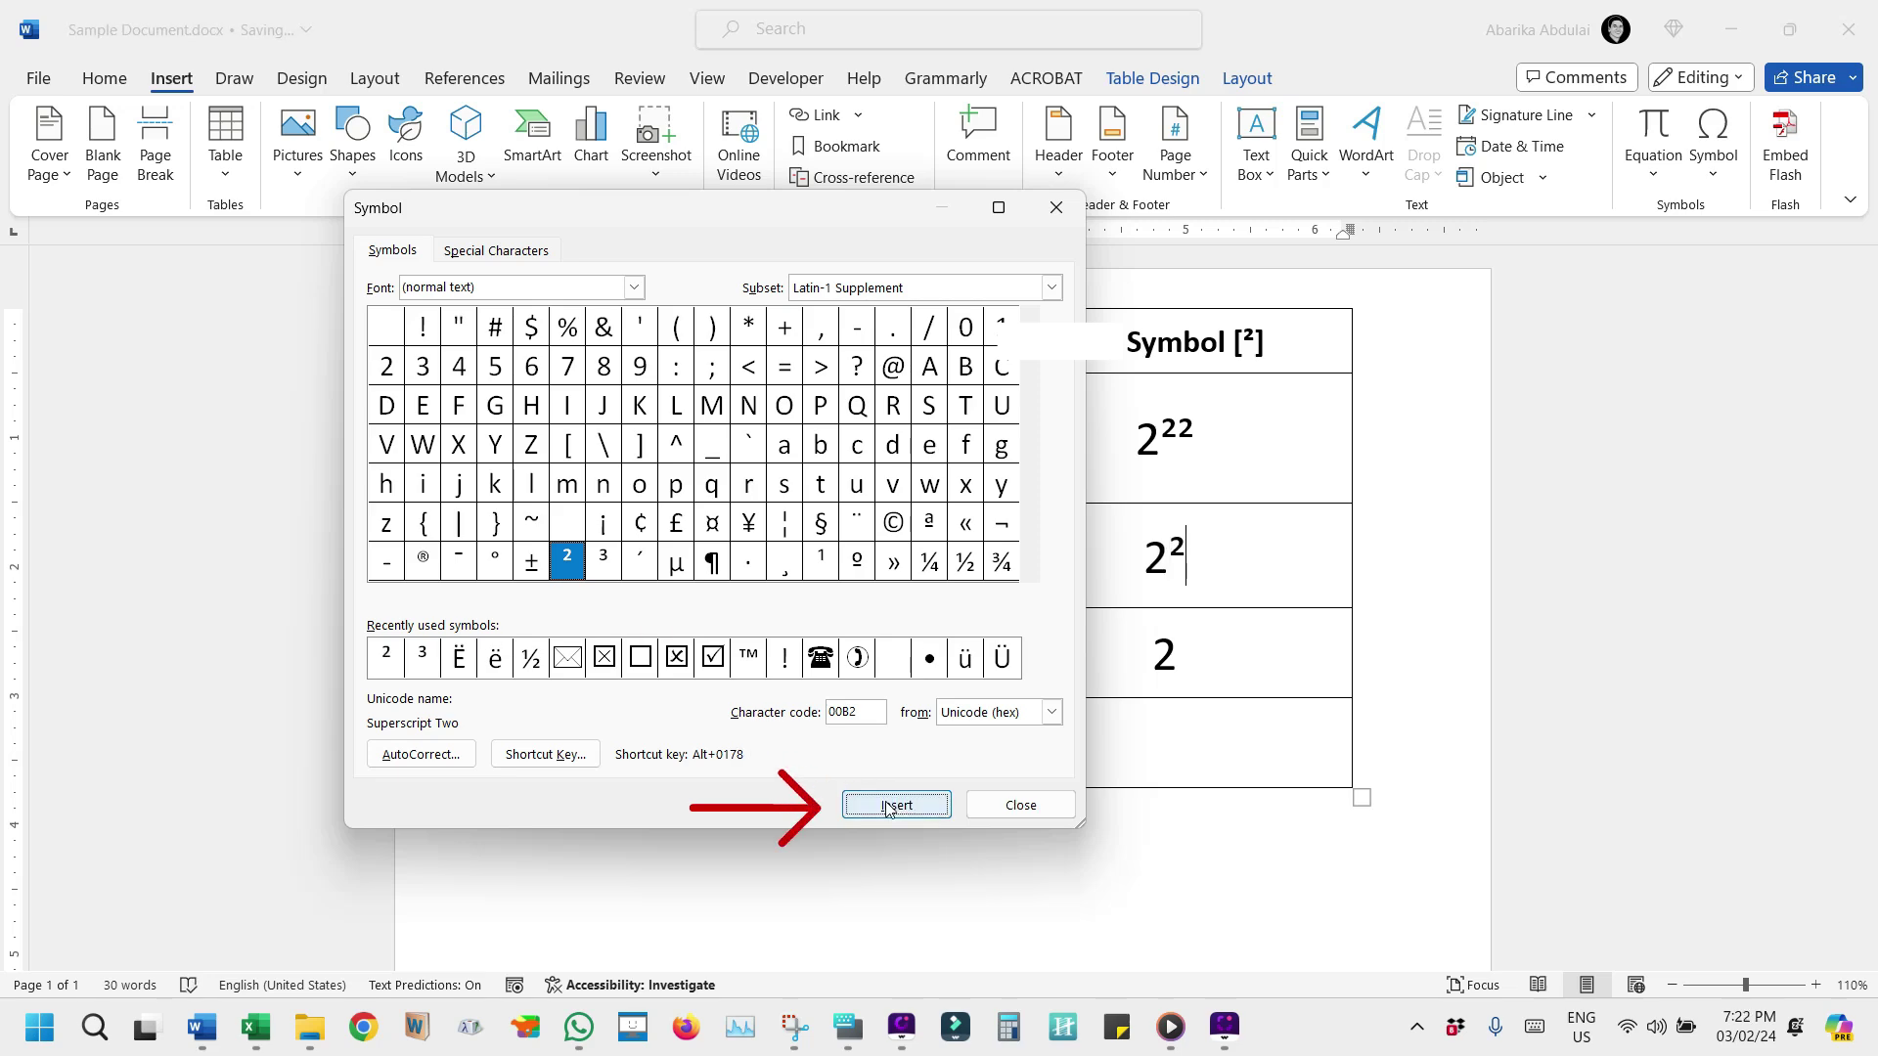
click(988, 804)
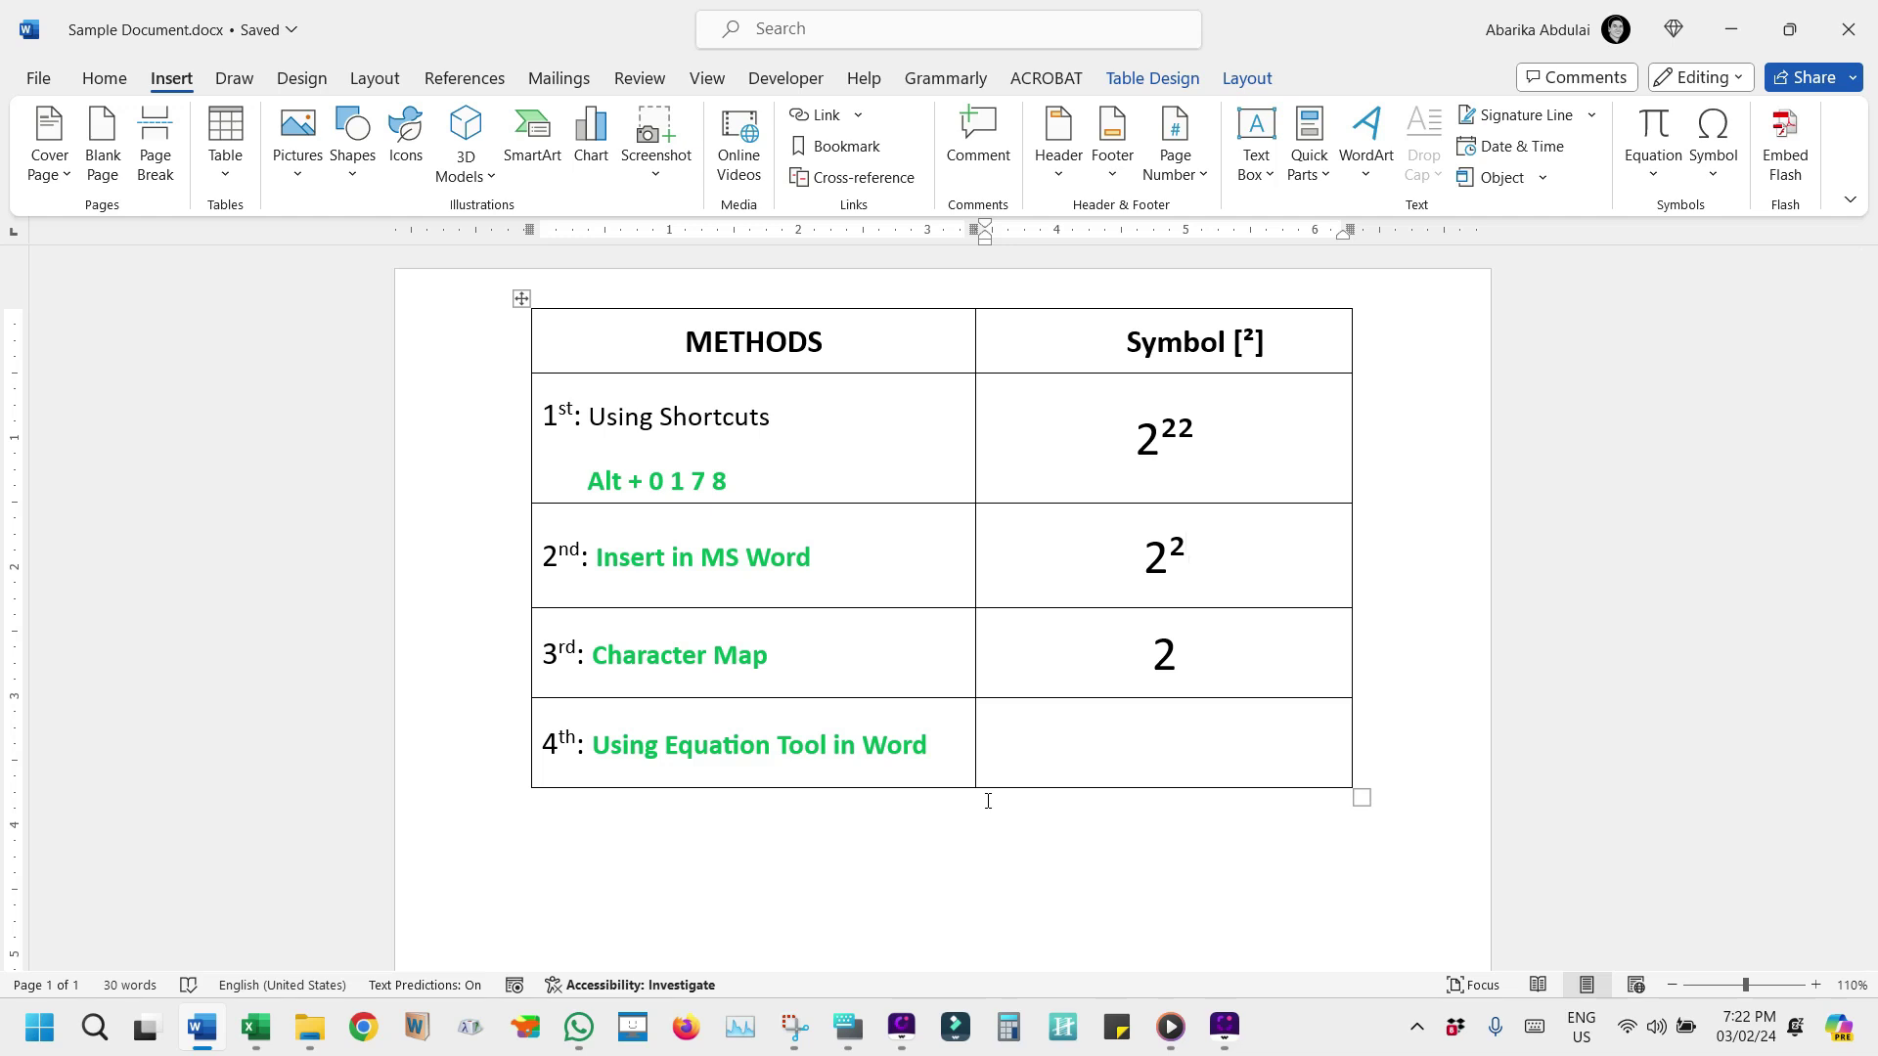
Step: Launch Character Map, place it beside the Word table, and show its advanced search options
click(1229, 677)
key(super)
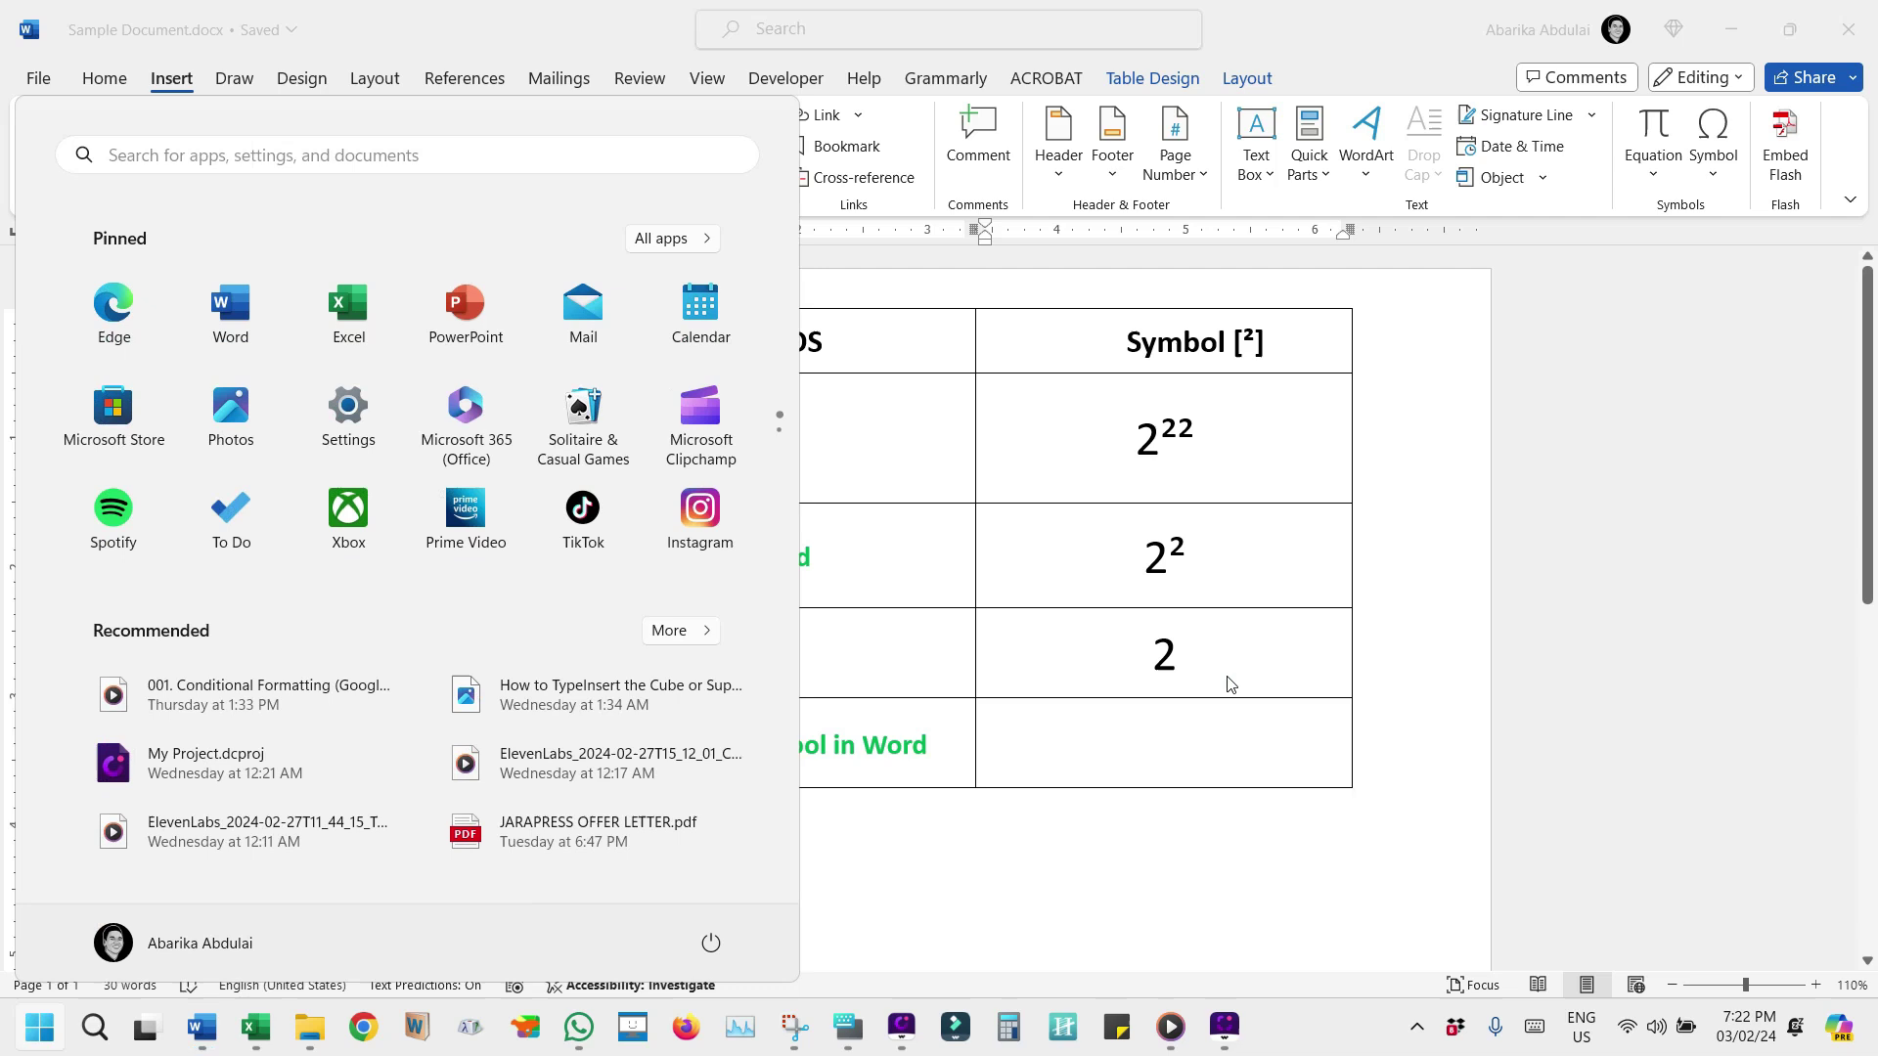
text(charac)
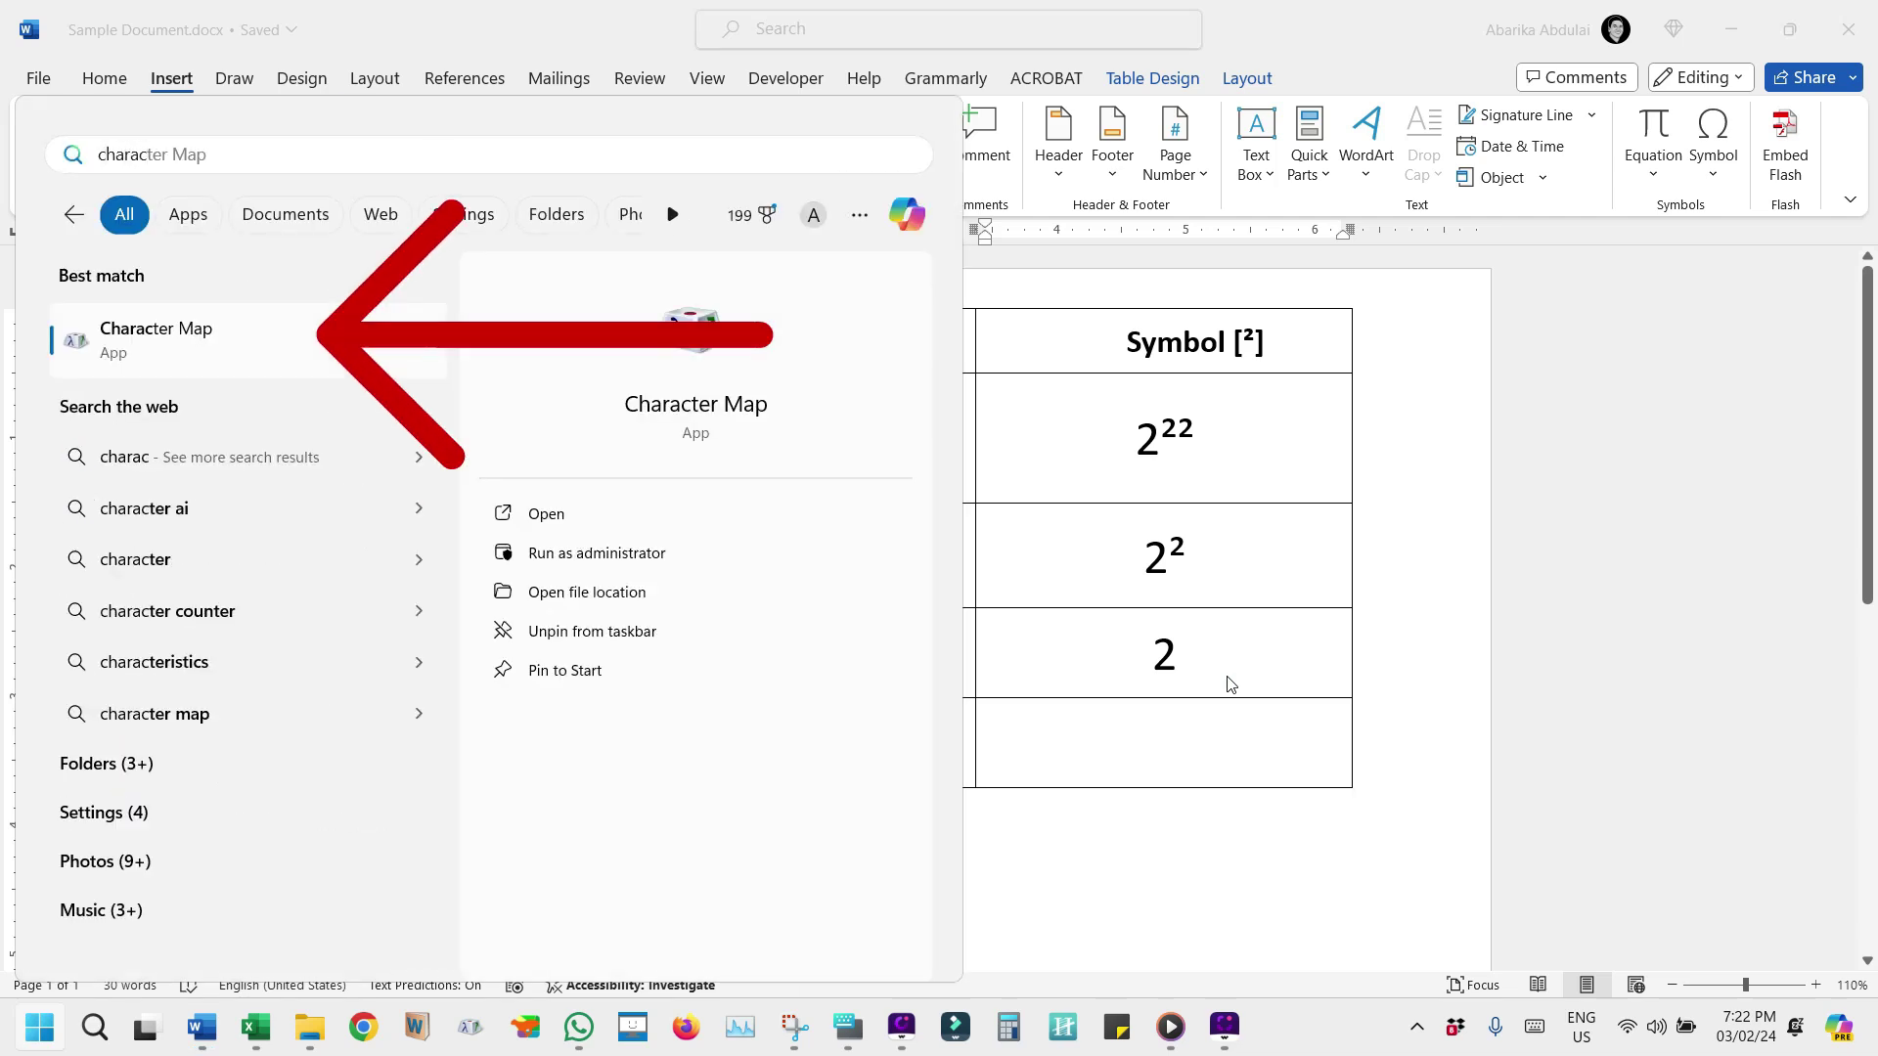
click(182, 347)
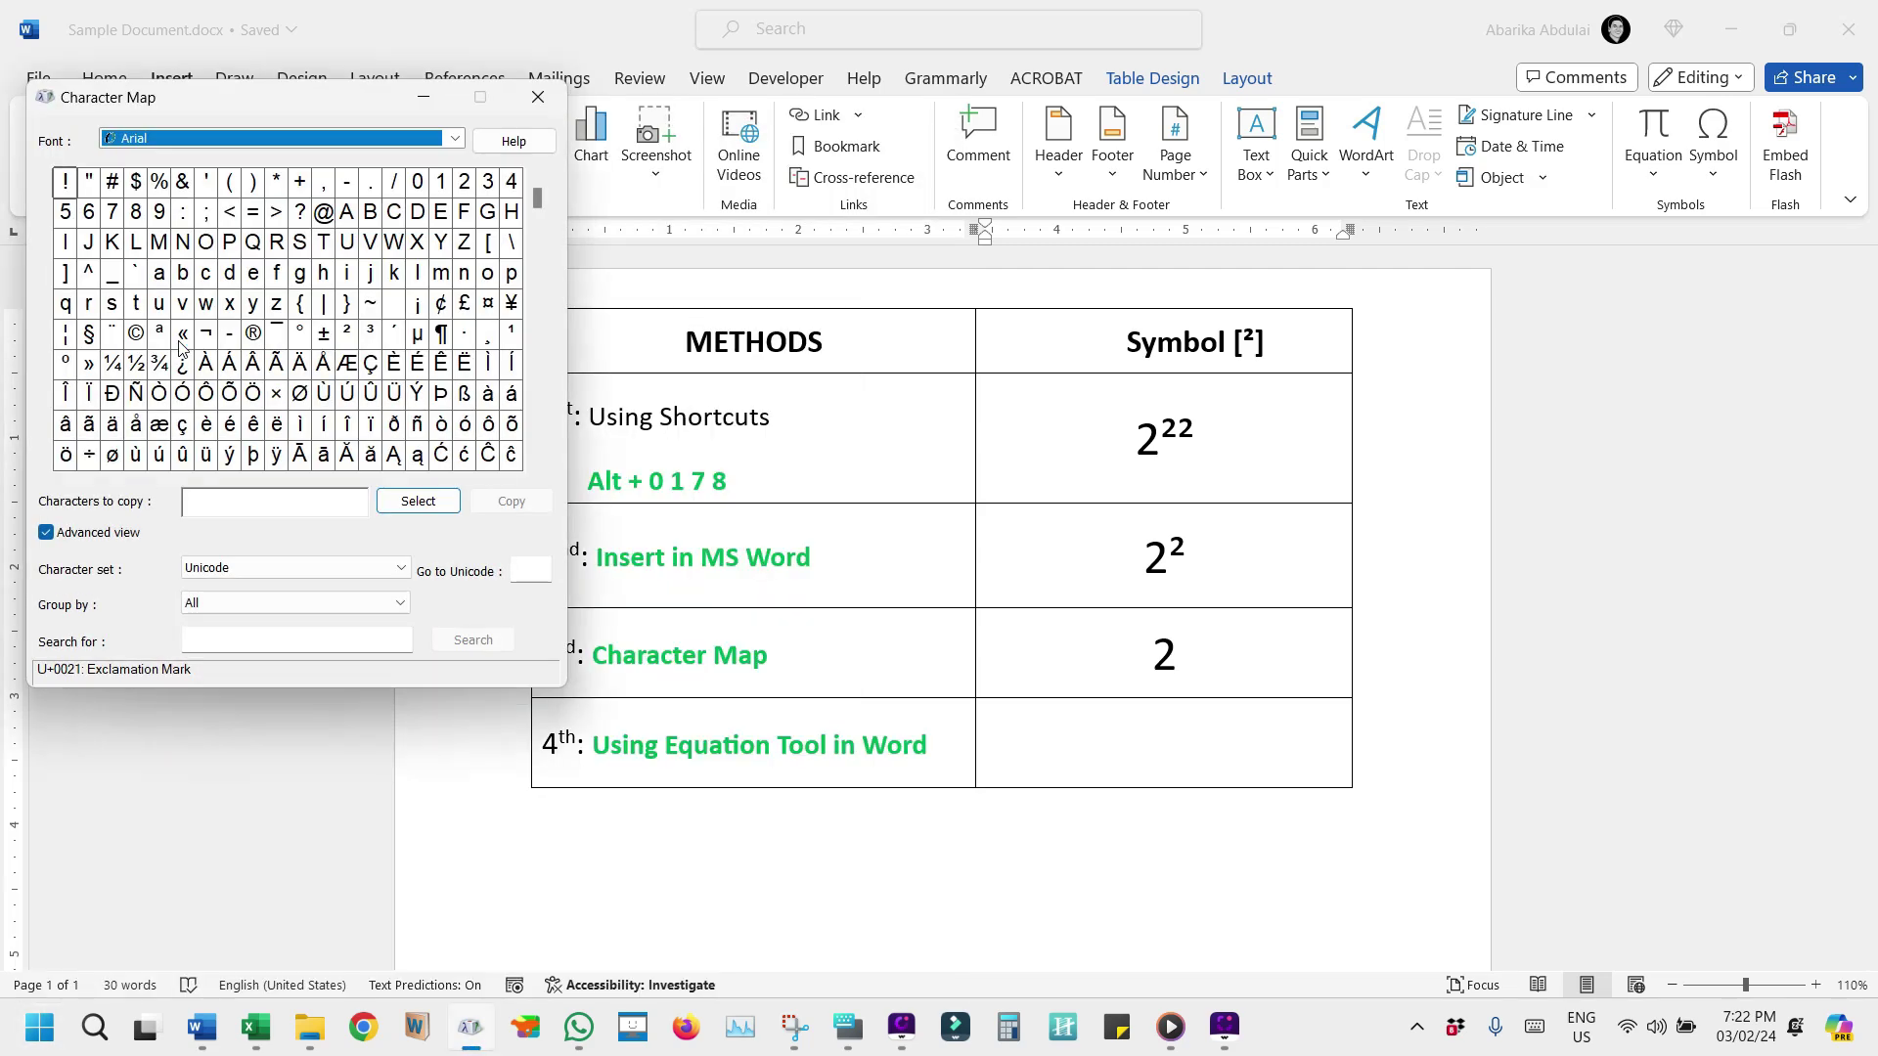
drag(248, 91, 566, 262)
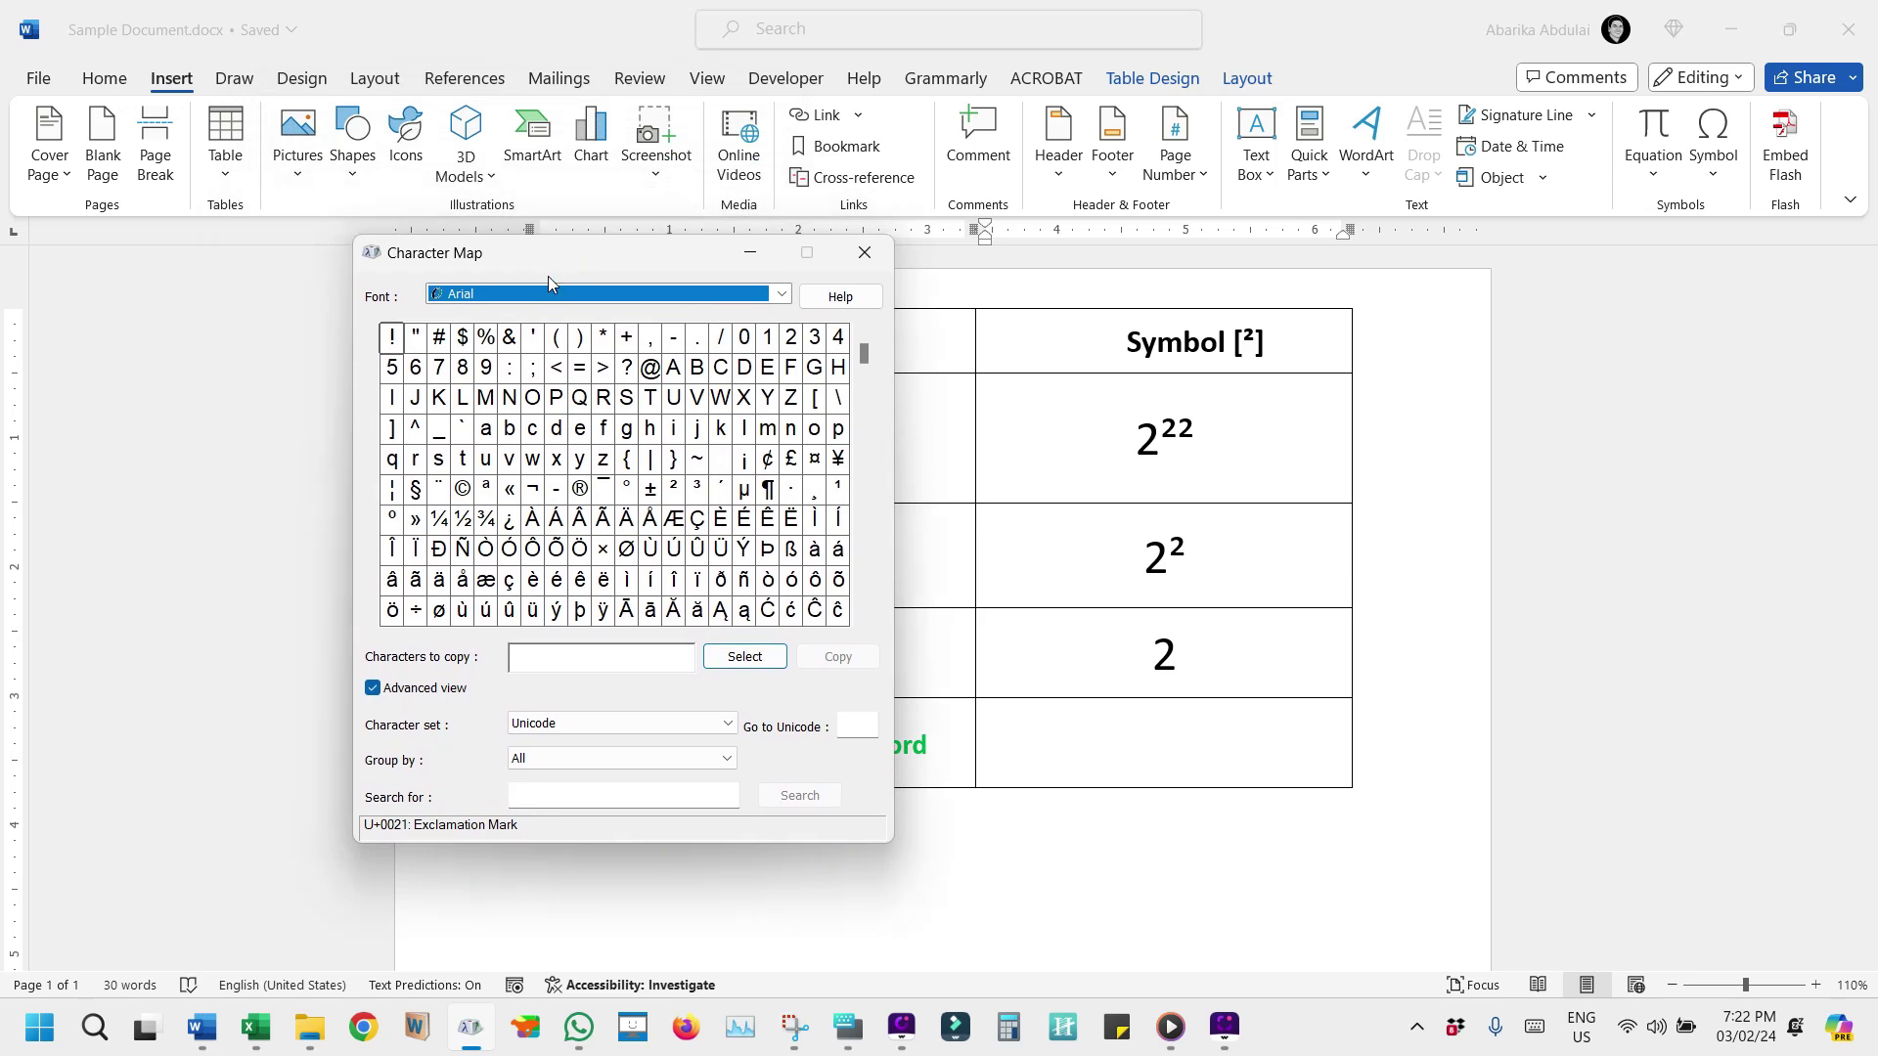
click(374, 689)
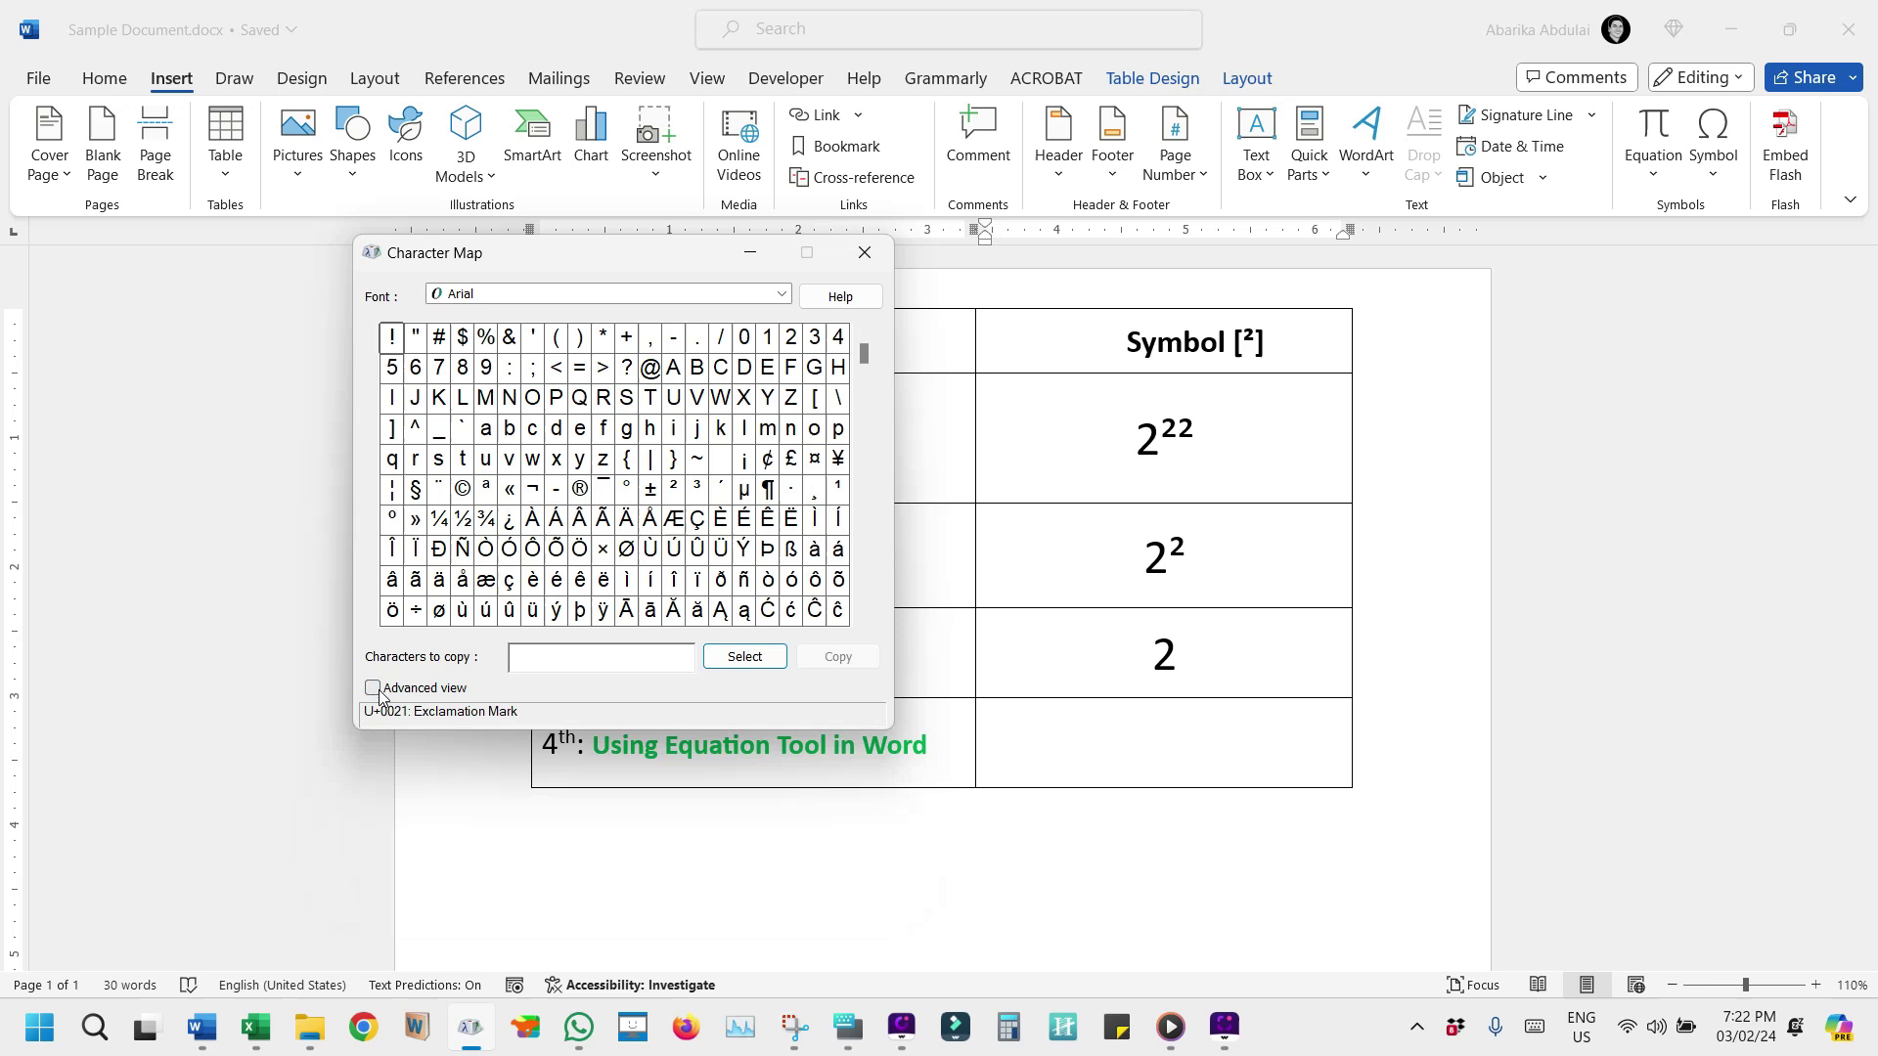
click(375, 688)
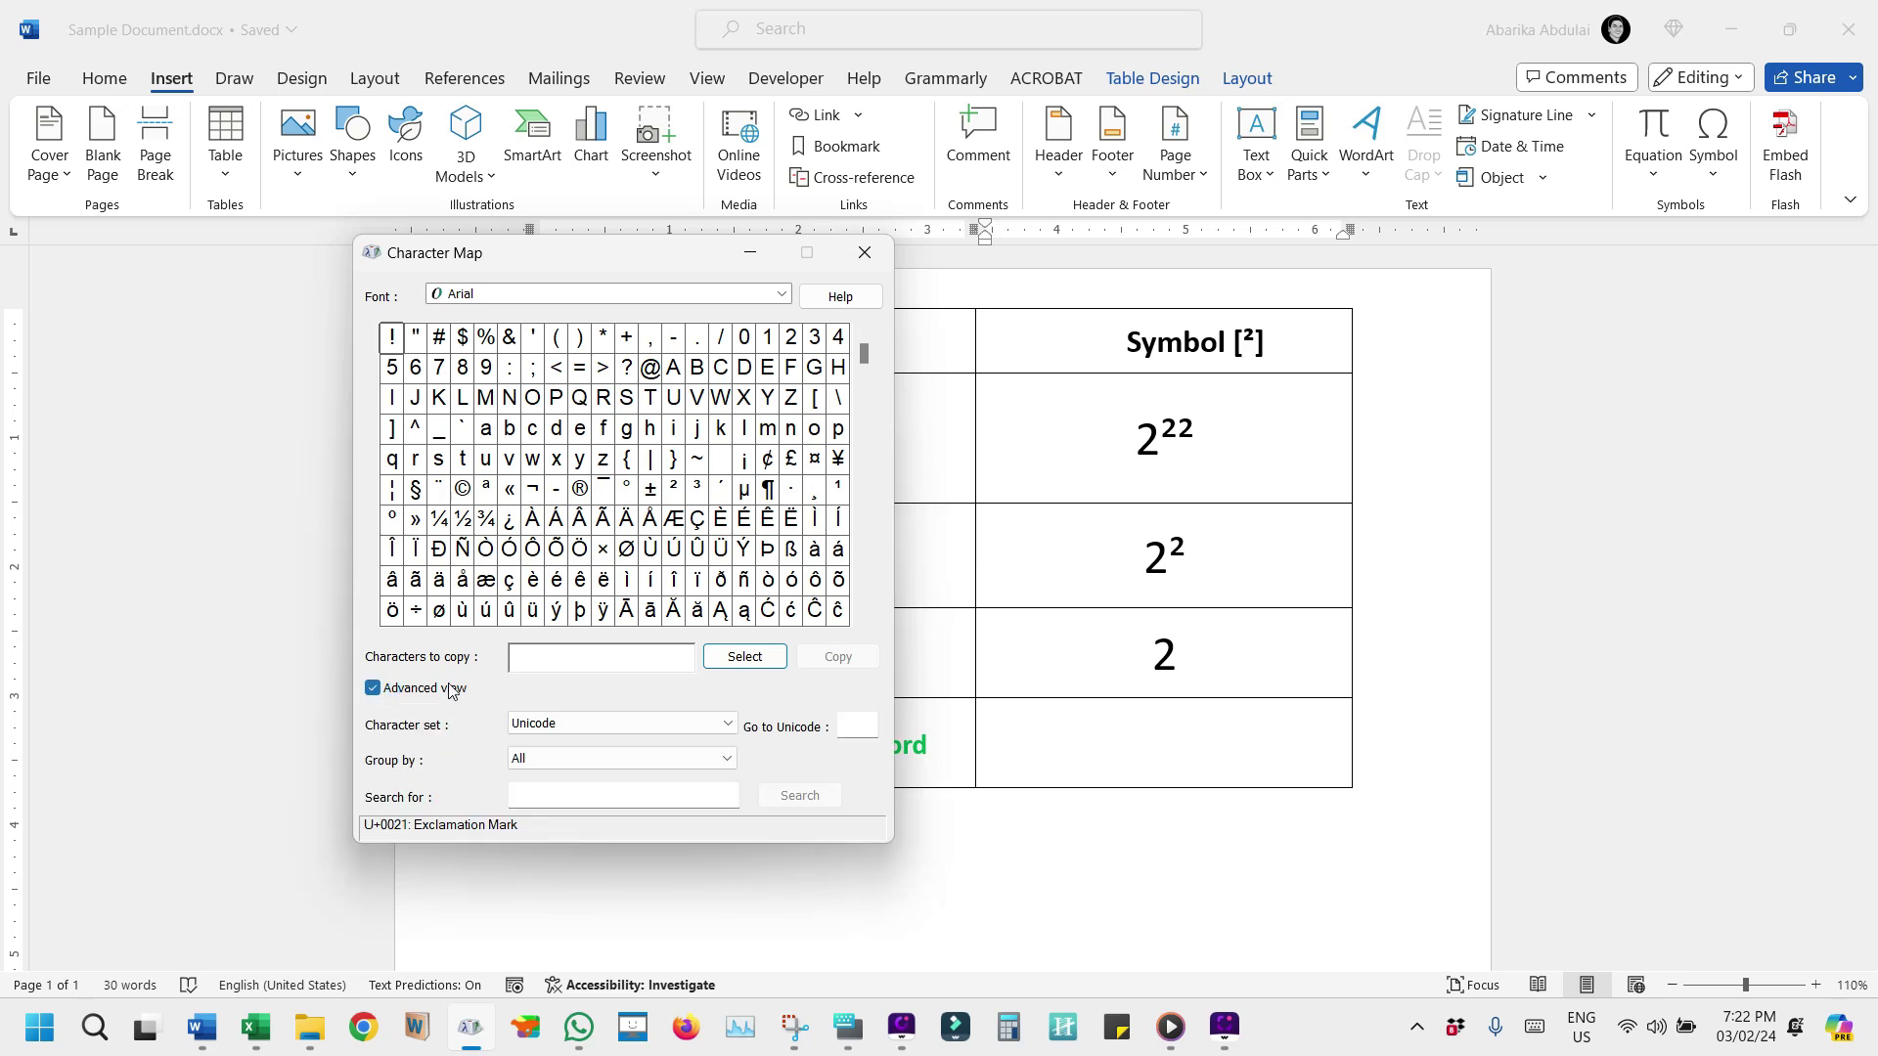
Step: Search Character Map for 'superscript' and copy superscript two (²)
click(557, 798)
text(sup)
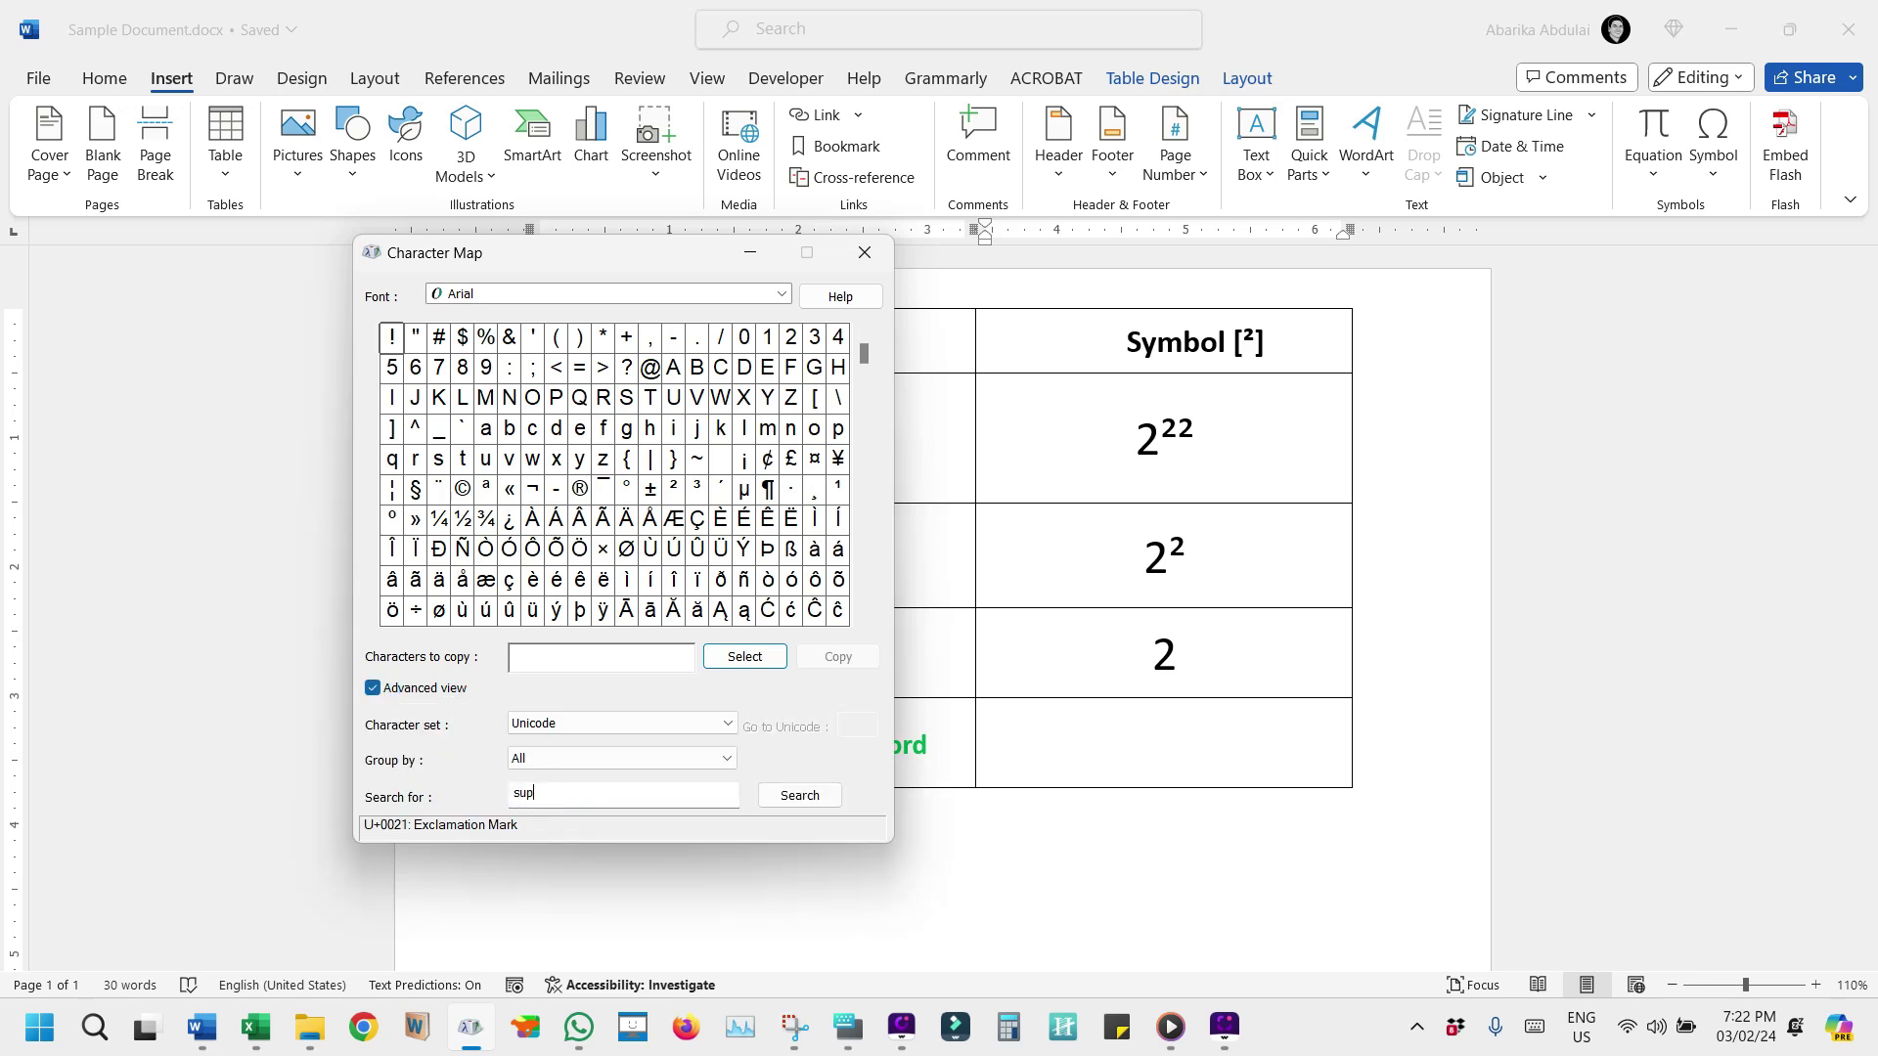
text(erscript)
key(Return)
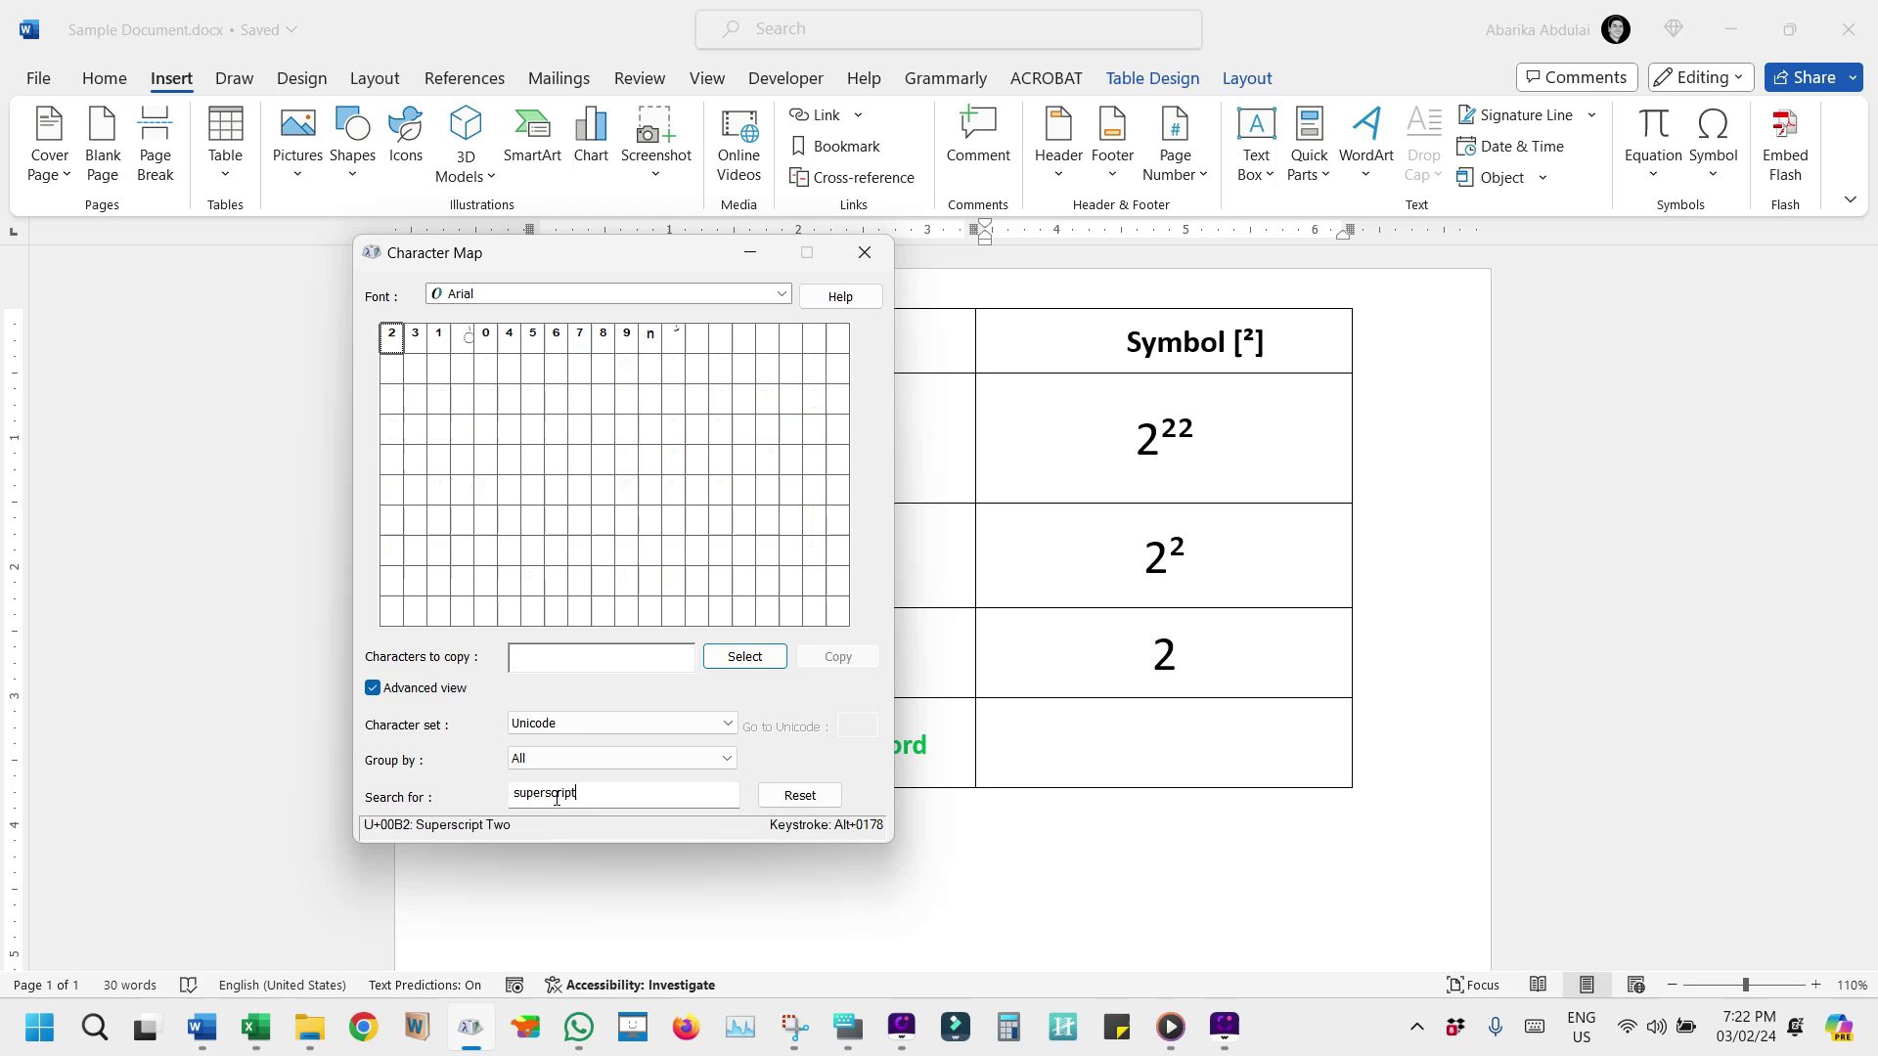
double_click(401, 347)
click(831, 660)
Step: Paste ² as plain text after the 2 in the Character Map row
click(1213, 654)
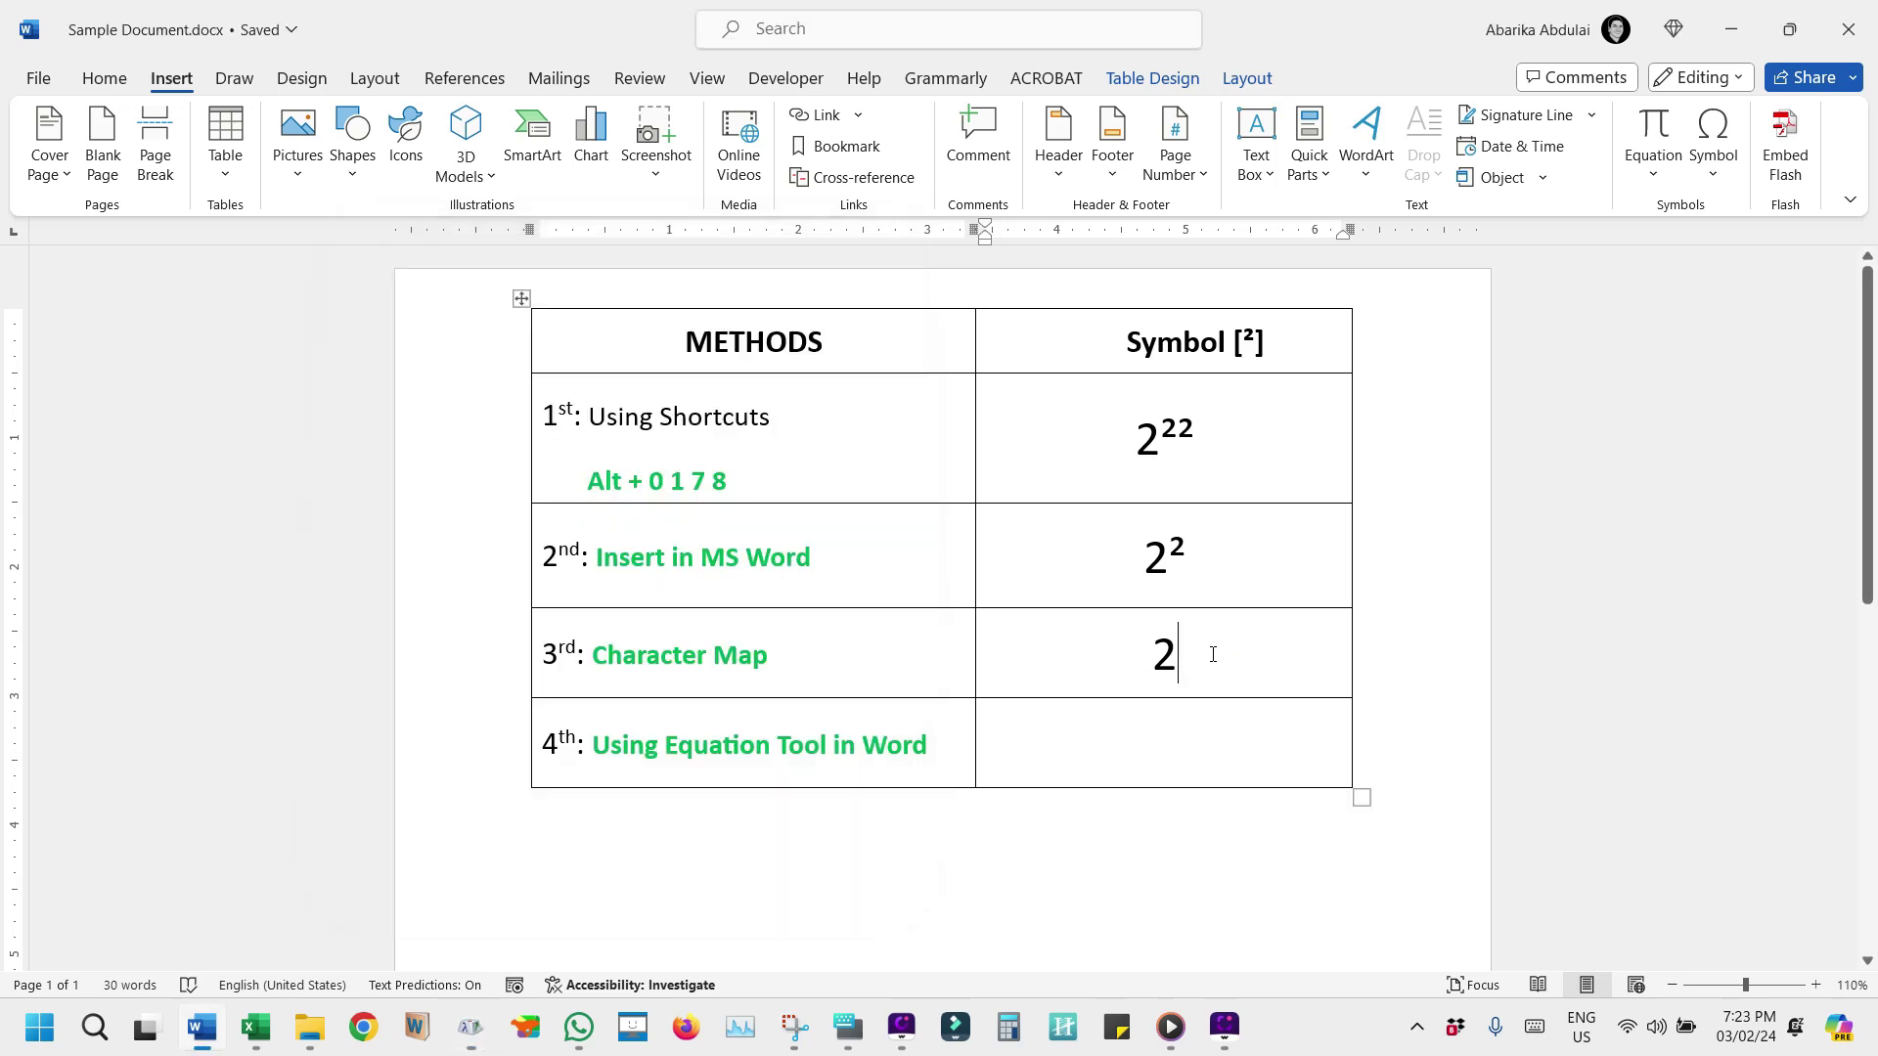
click(104, 79)
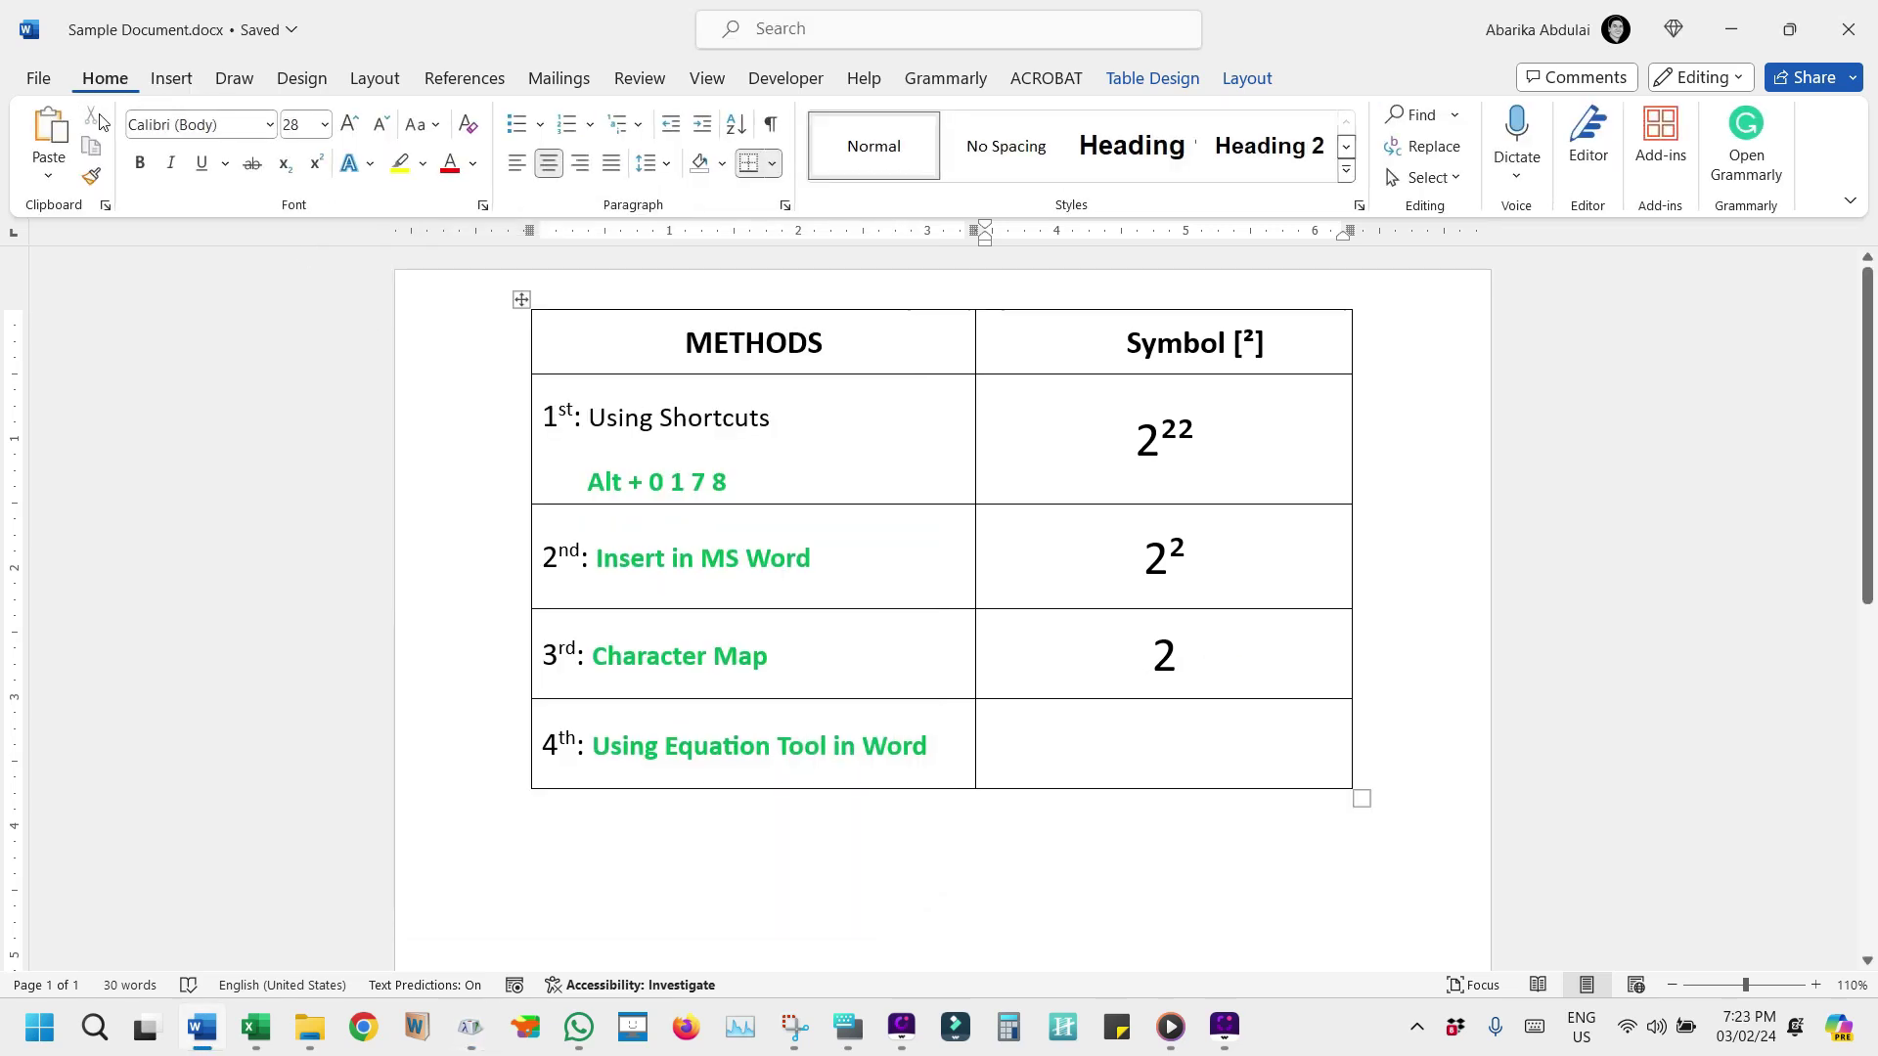
click(49, 178)
click(119, 251)
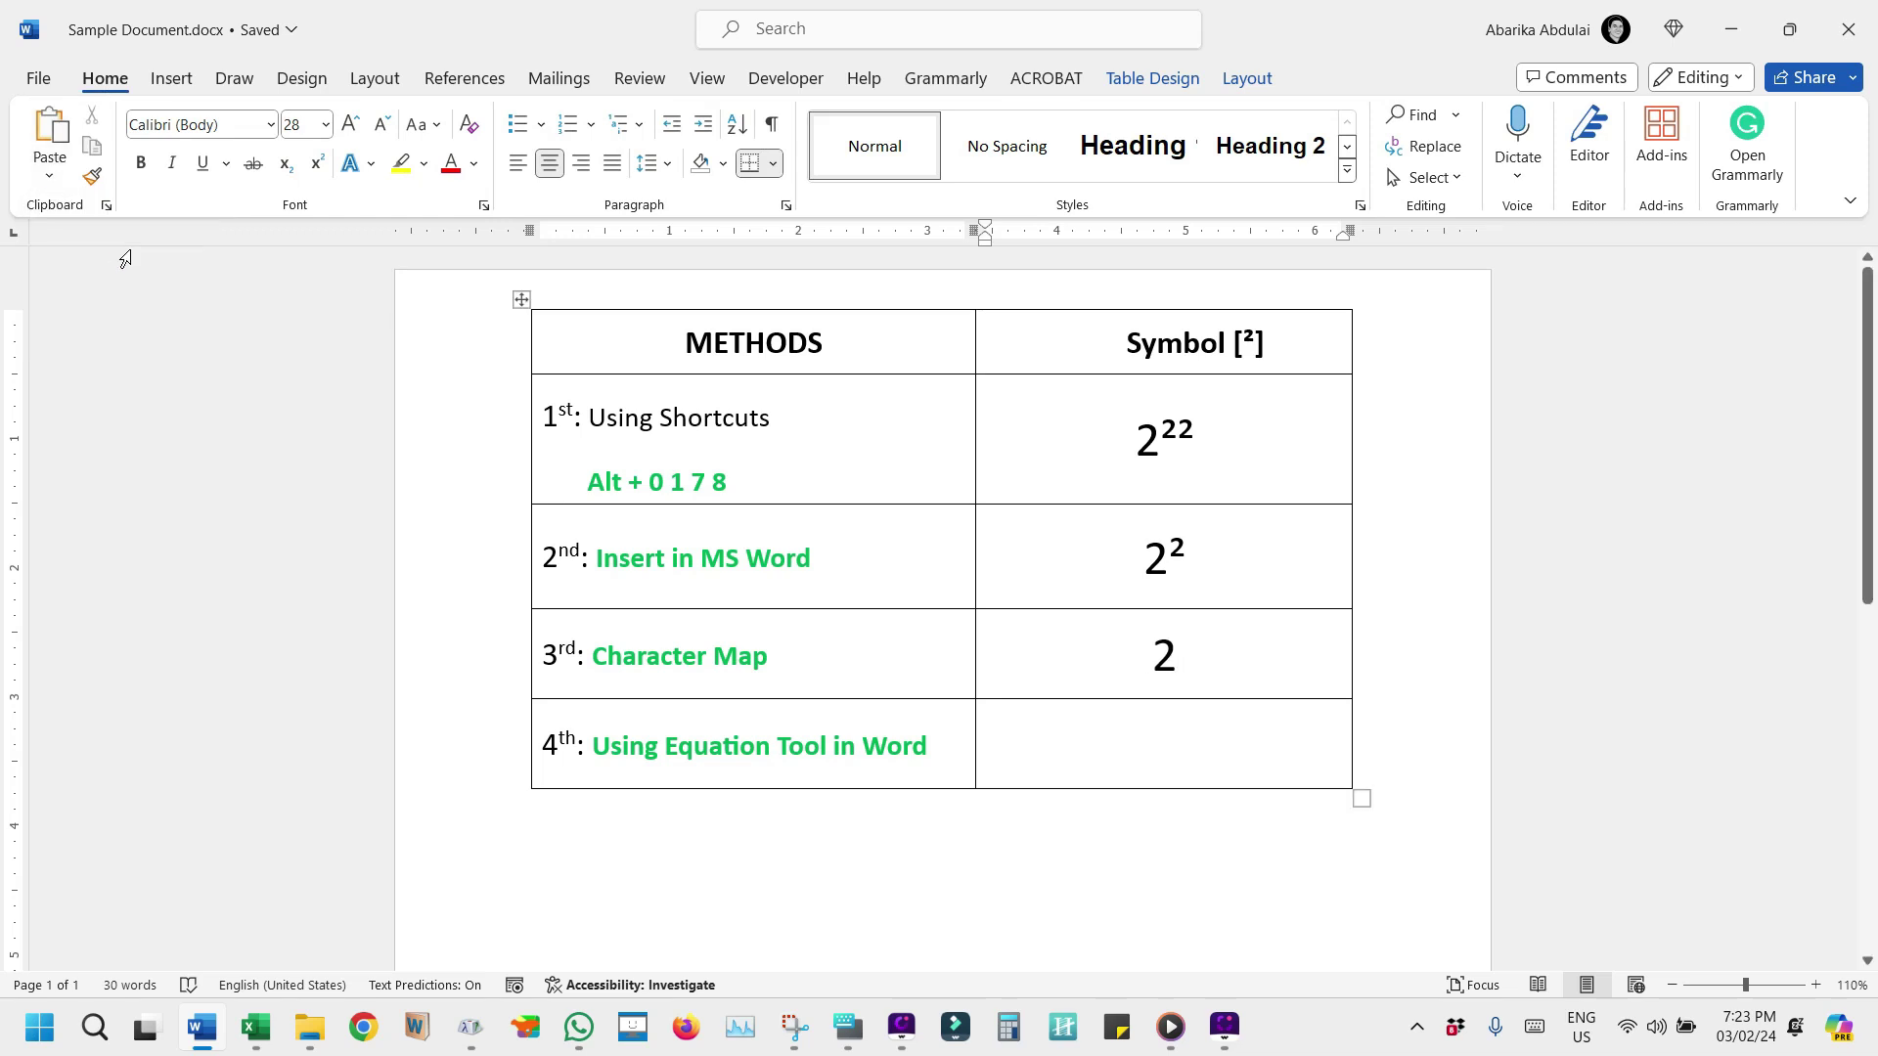
click(1207, 747)
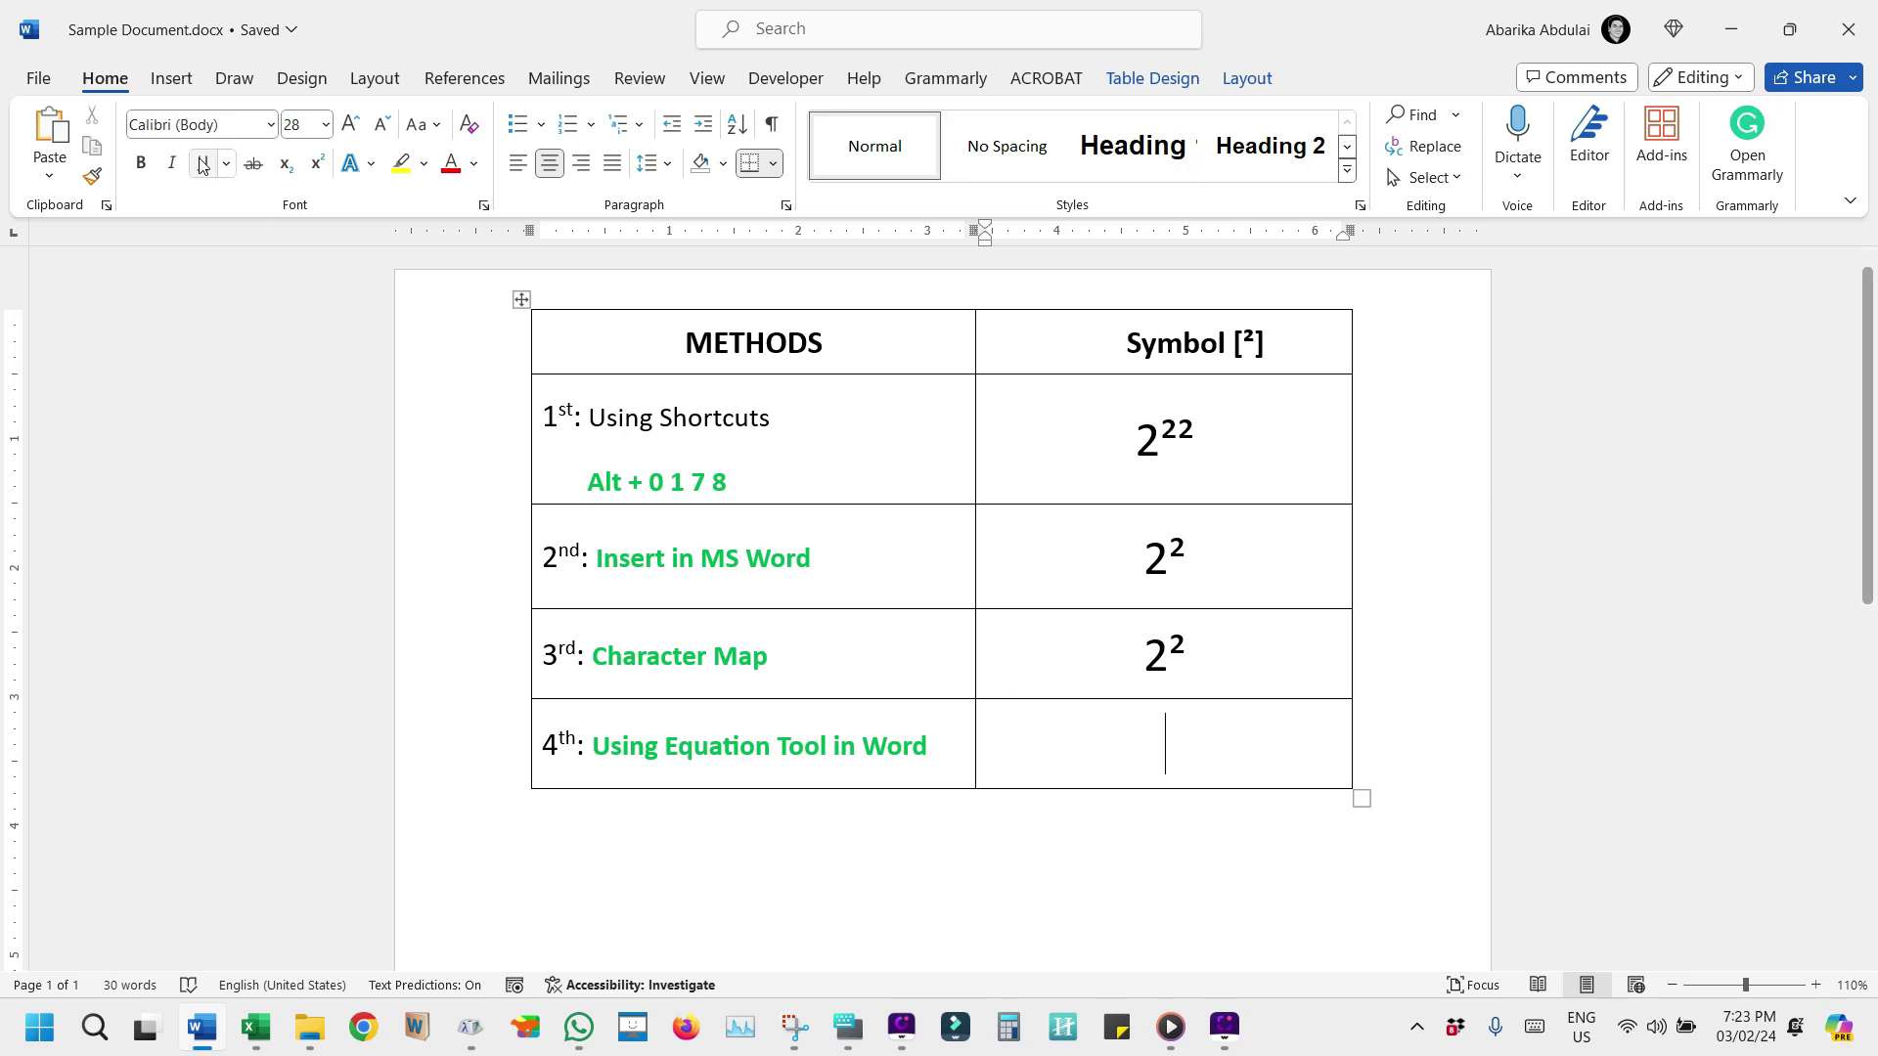
Step: Use Insert > Equation > Insert New Equation to put an empty equation in the fourth row's Symbol cell
click(171, 78)
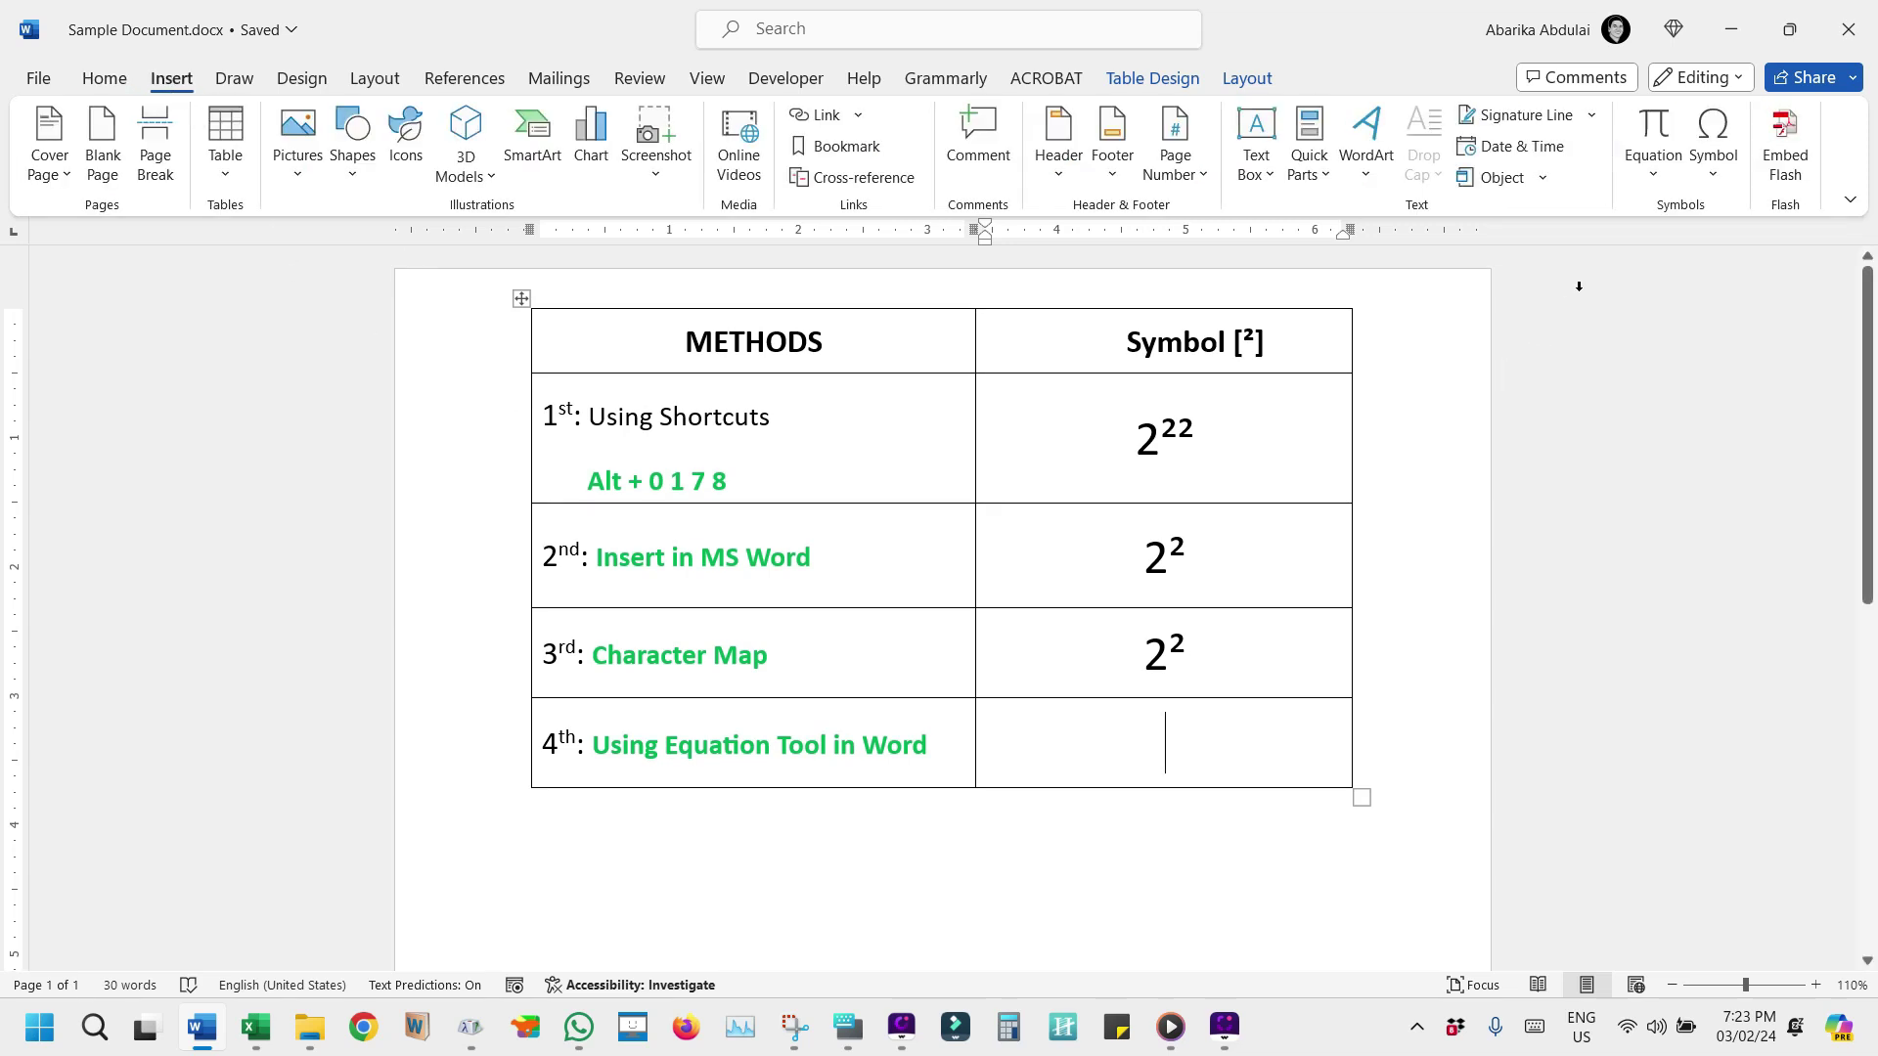
click(1653, 179)
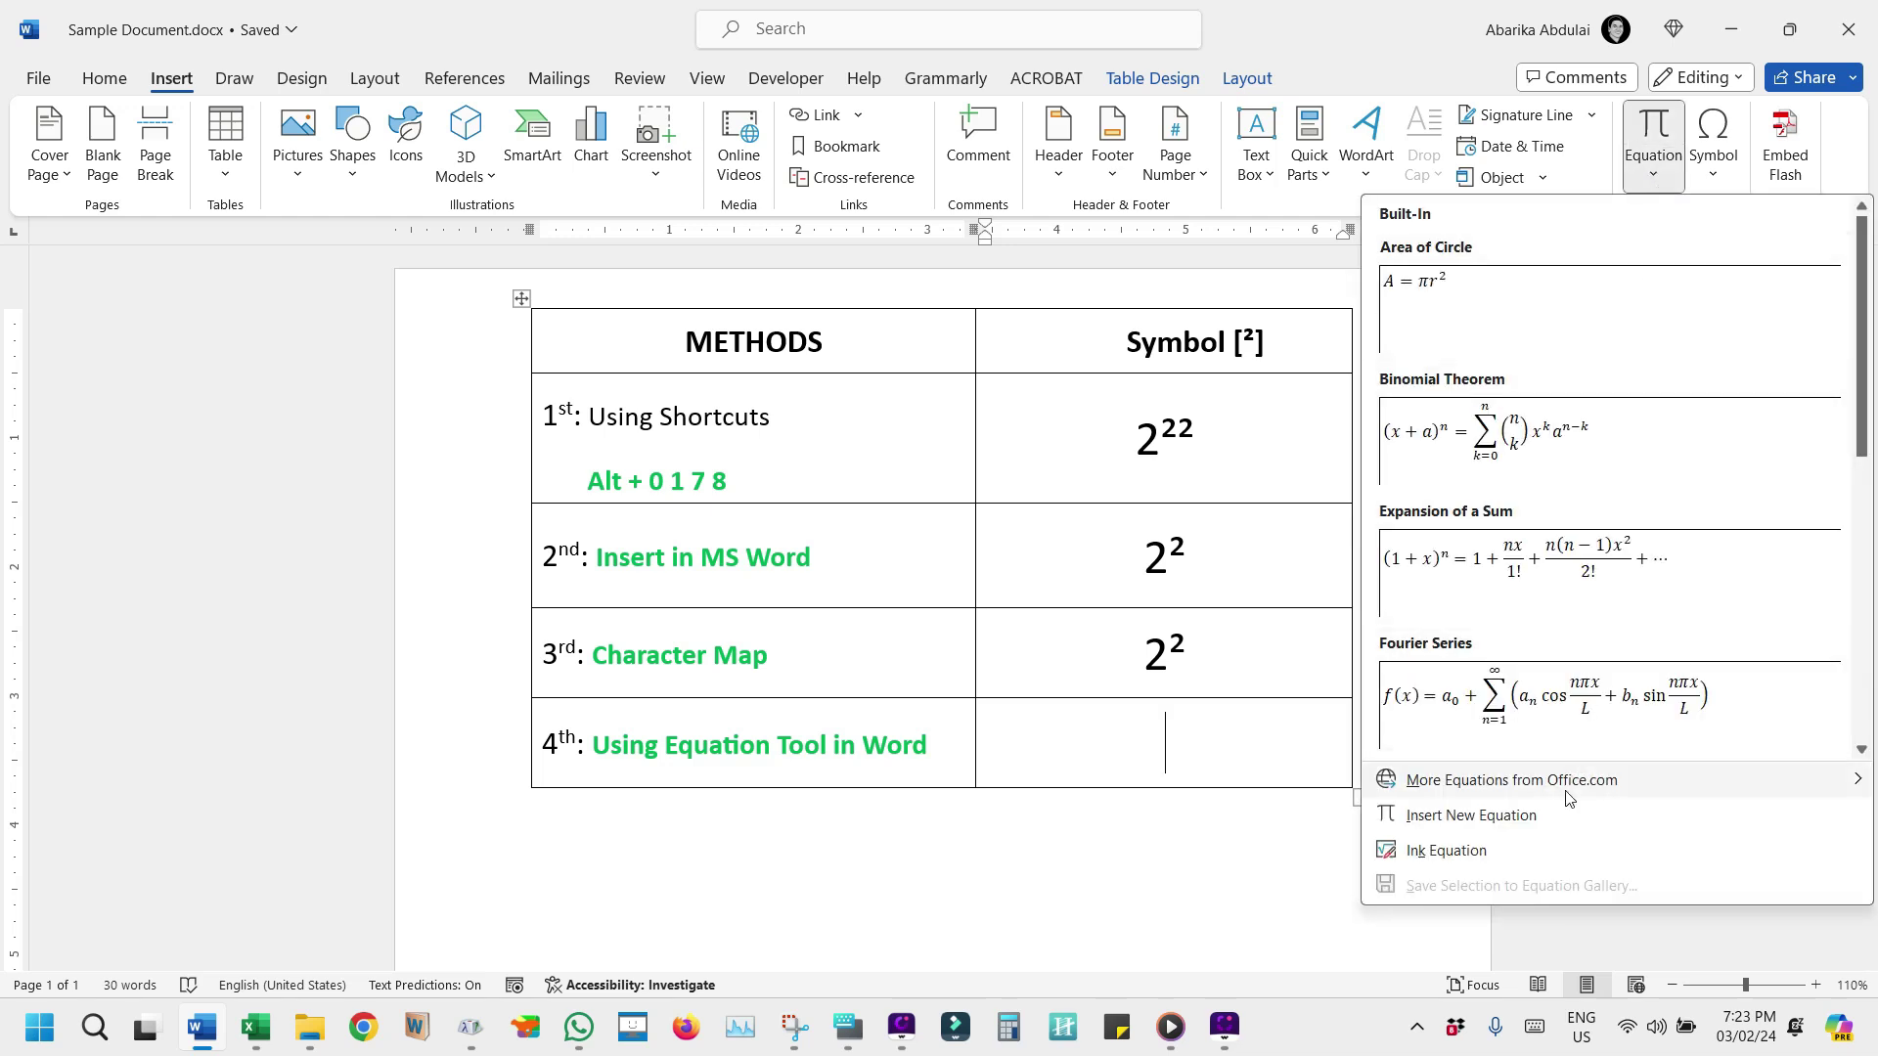
click(1555, 825)
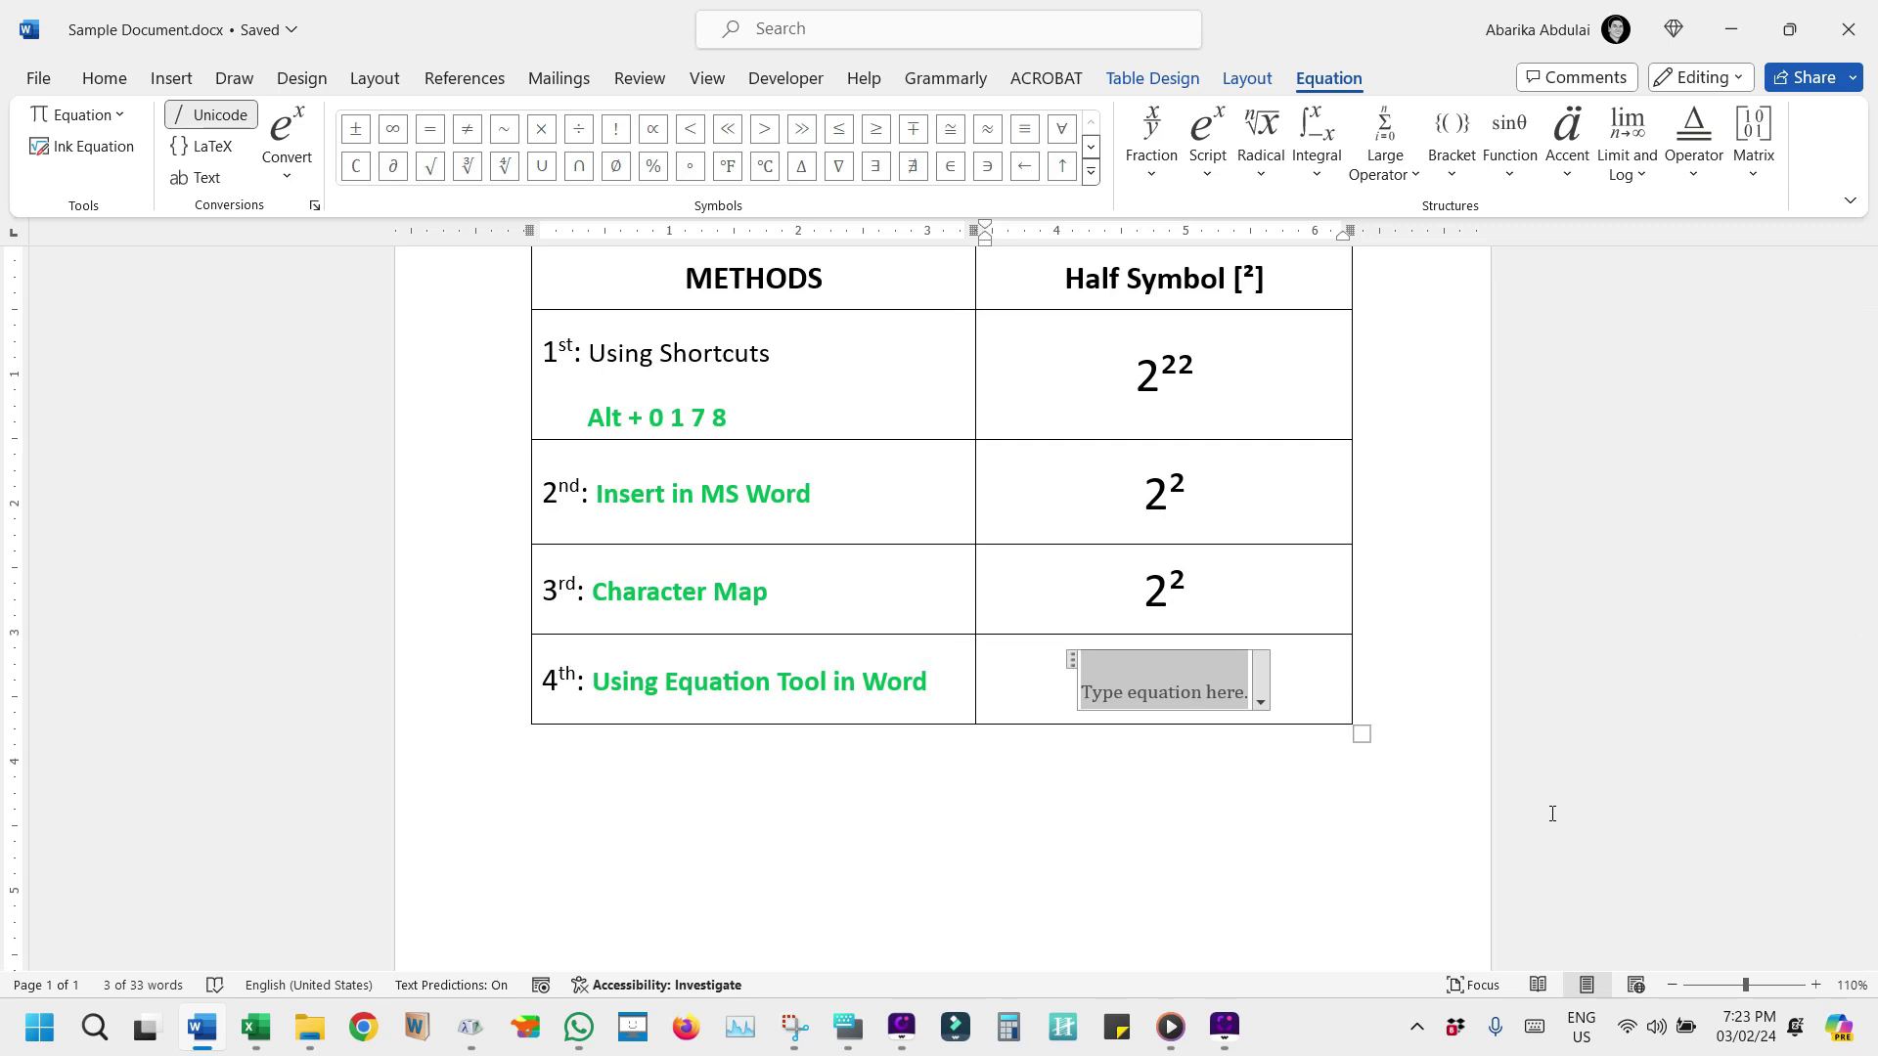
Step: Build 4² in the equation with the Script > Superscript layout
click(1216, 137)
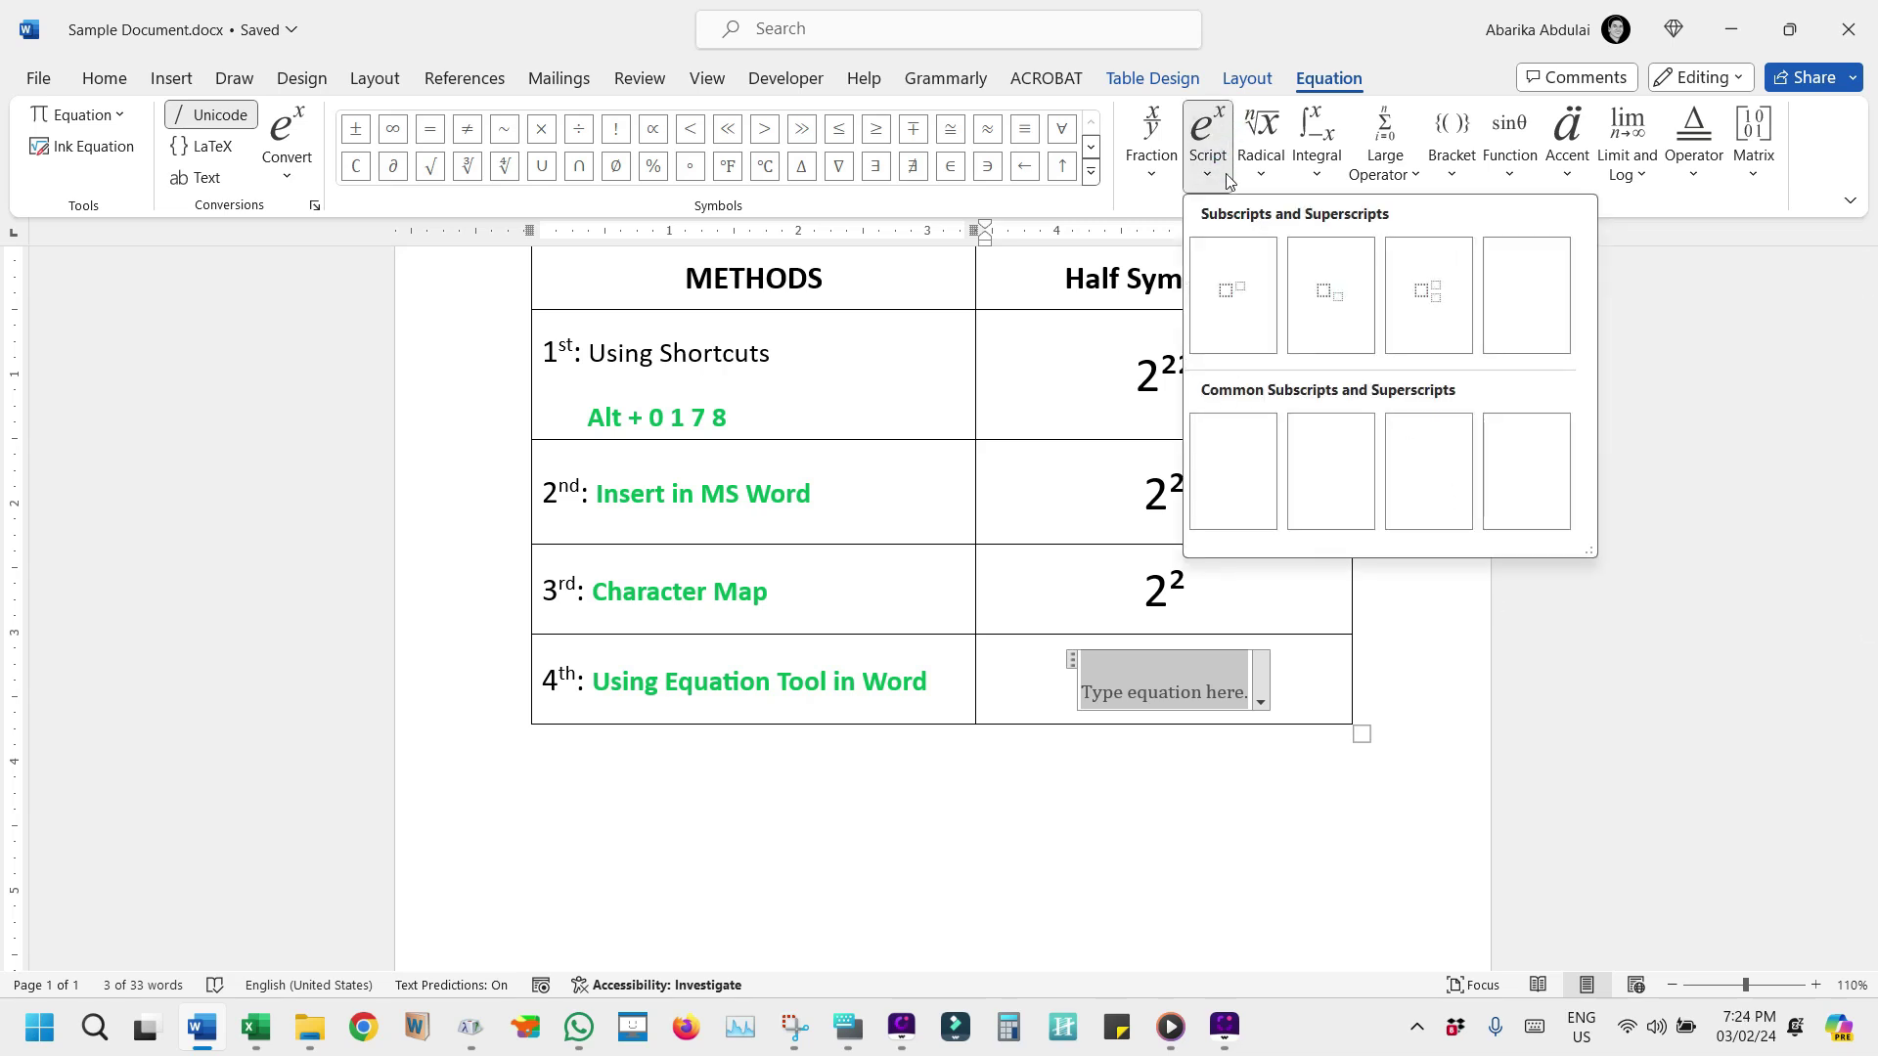
click(1211, 301)
click(1157, 681)
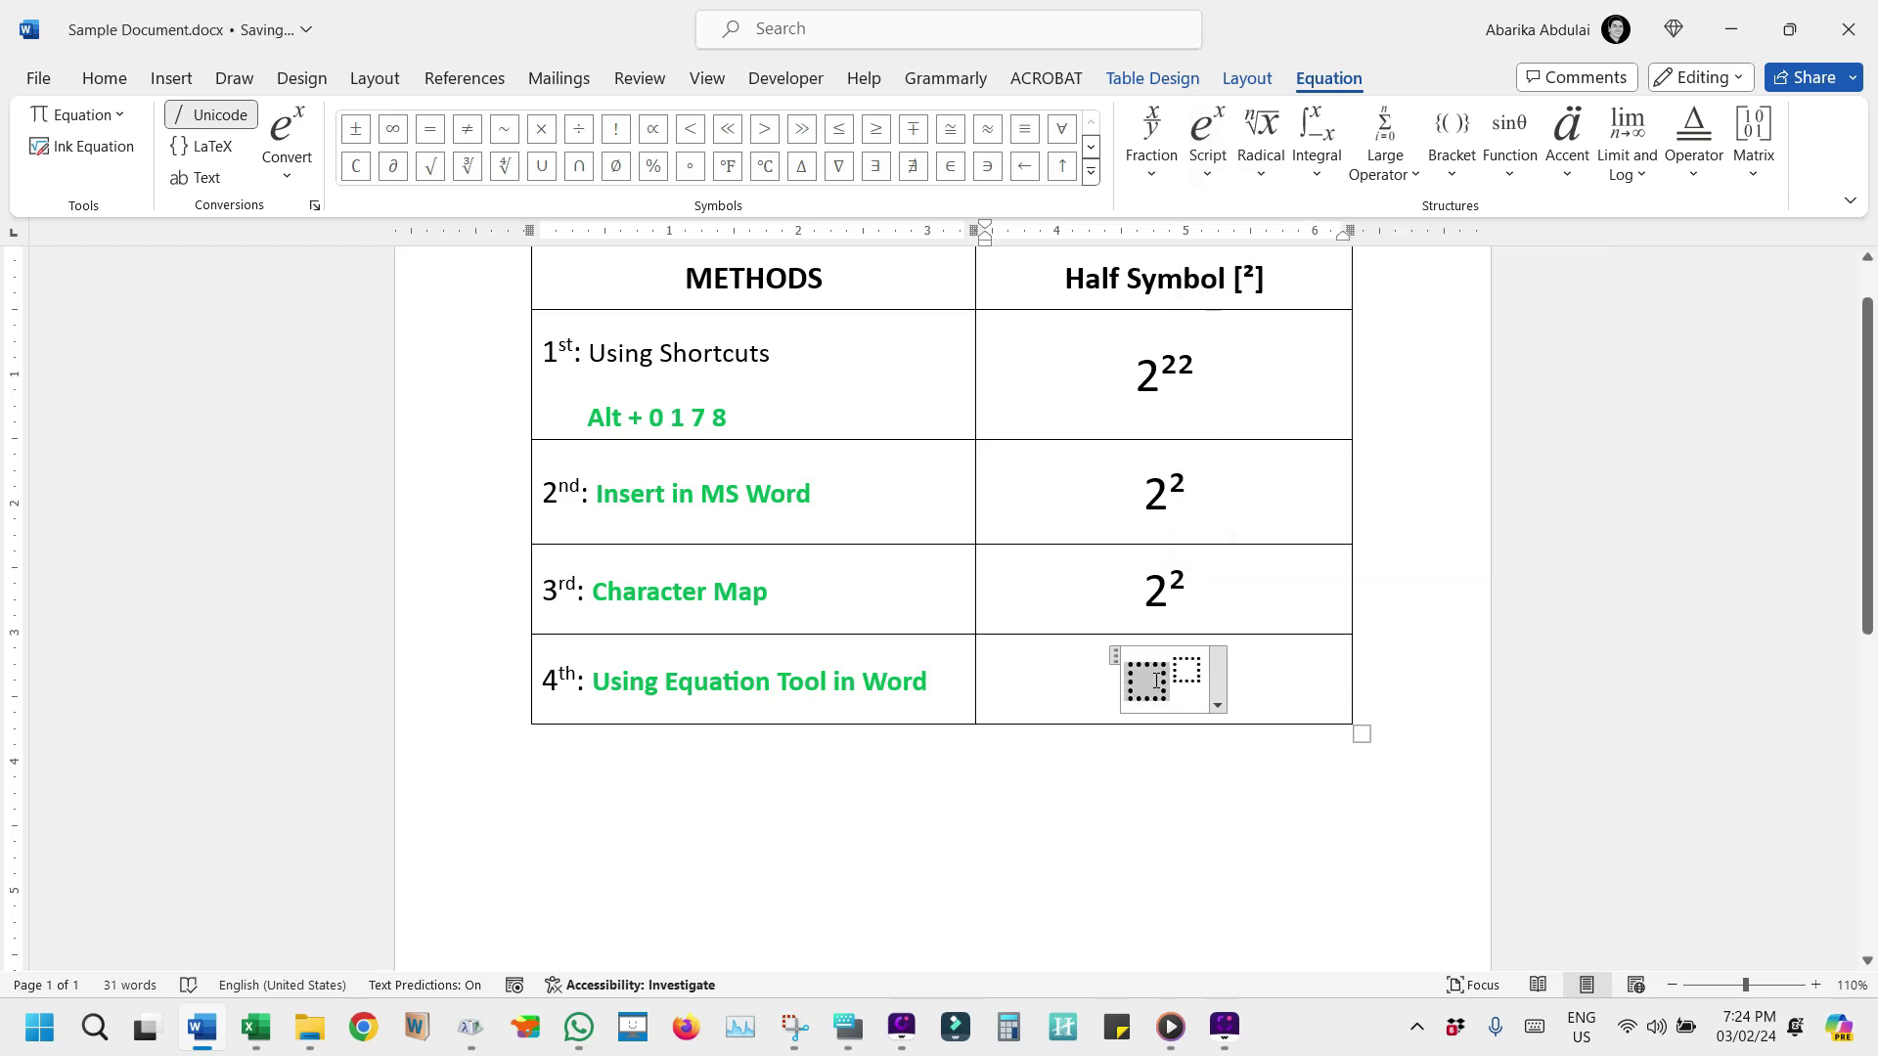
text(4)
click(1180, 670)
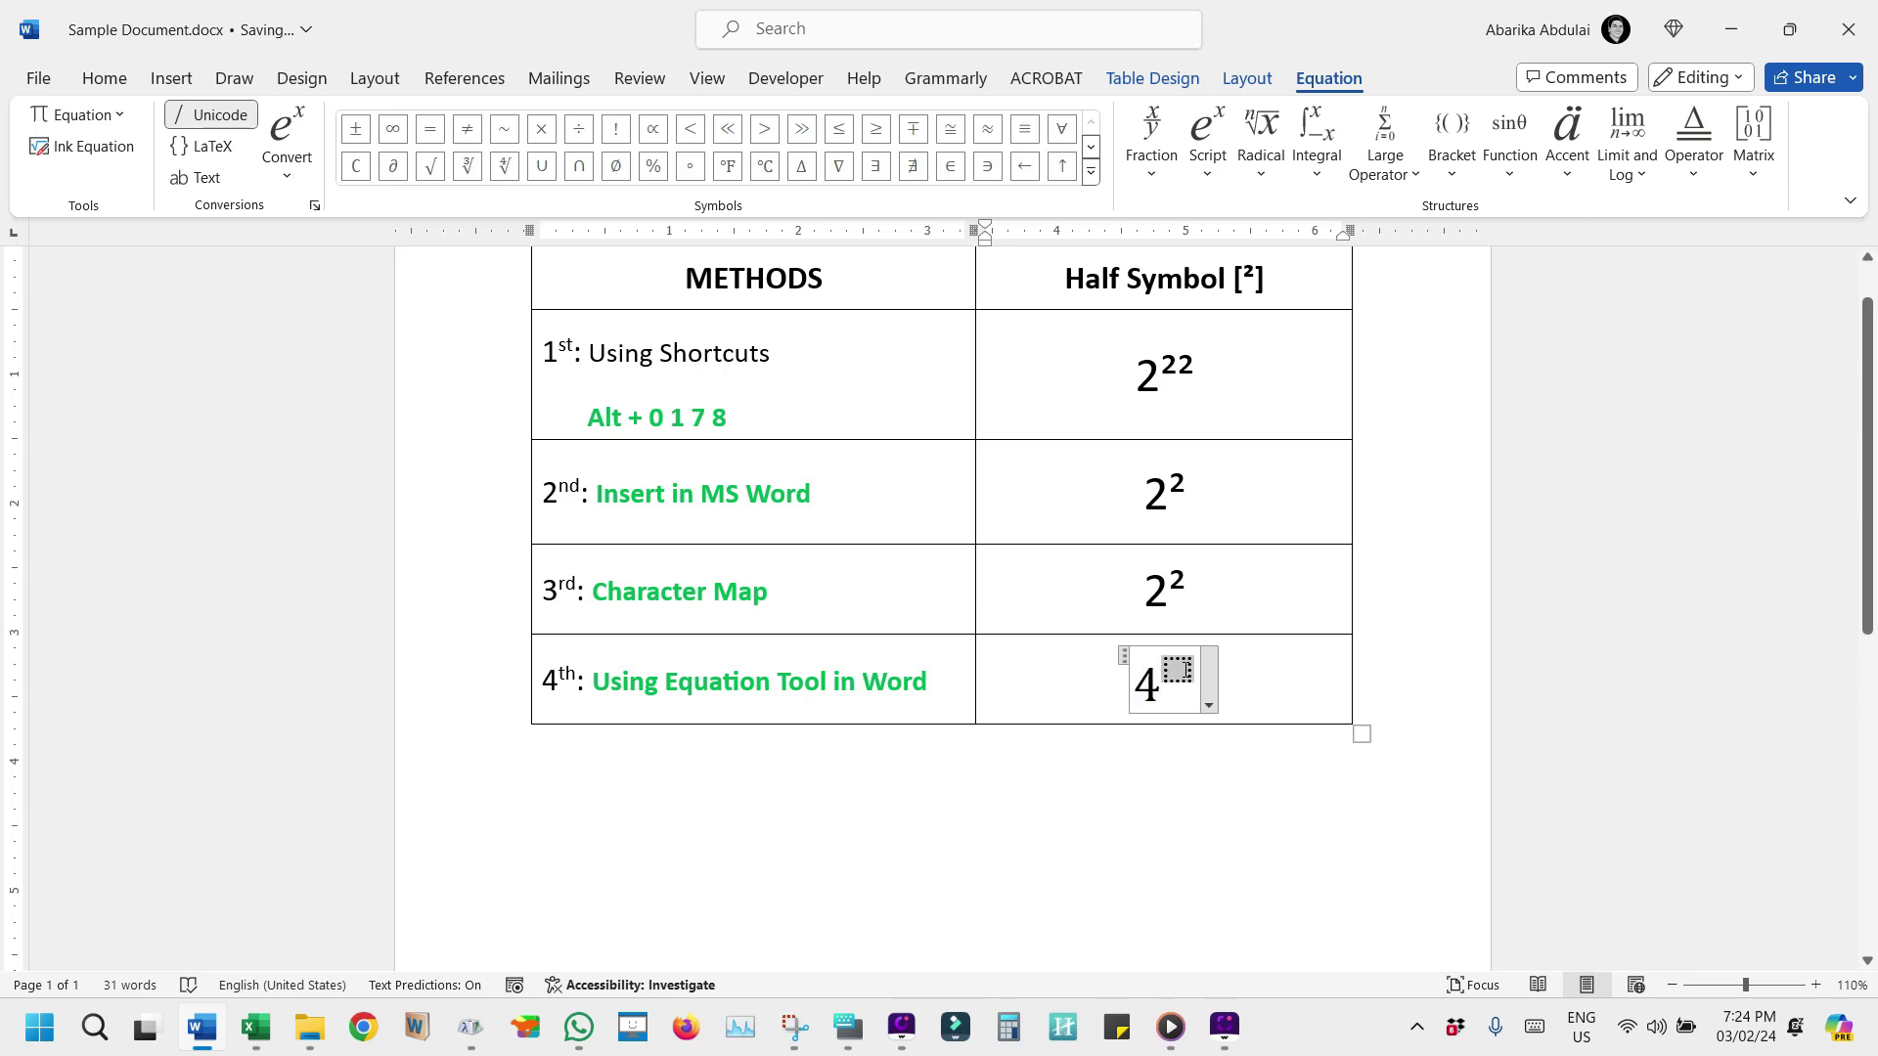
text(2)
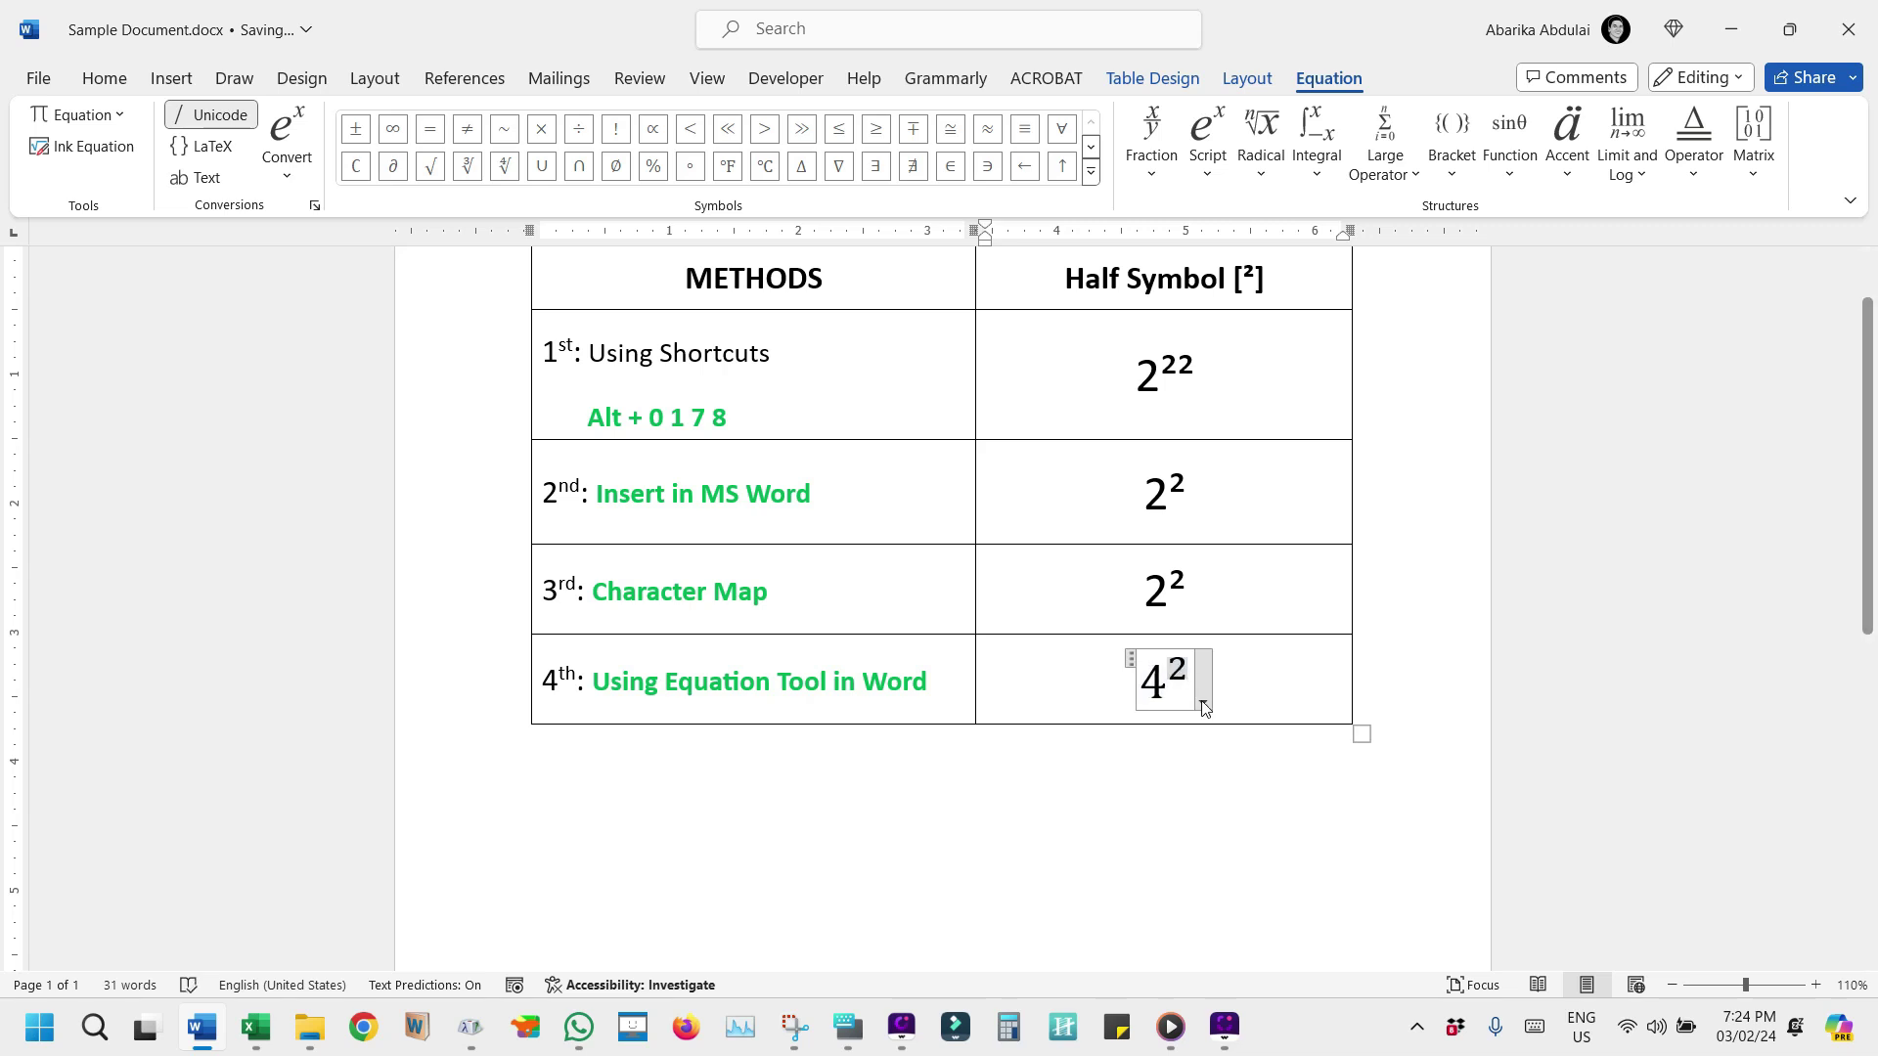
click(1229, 695)
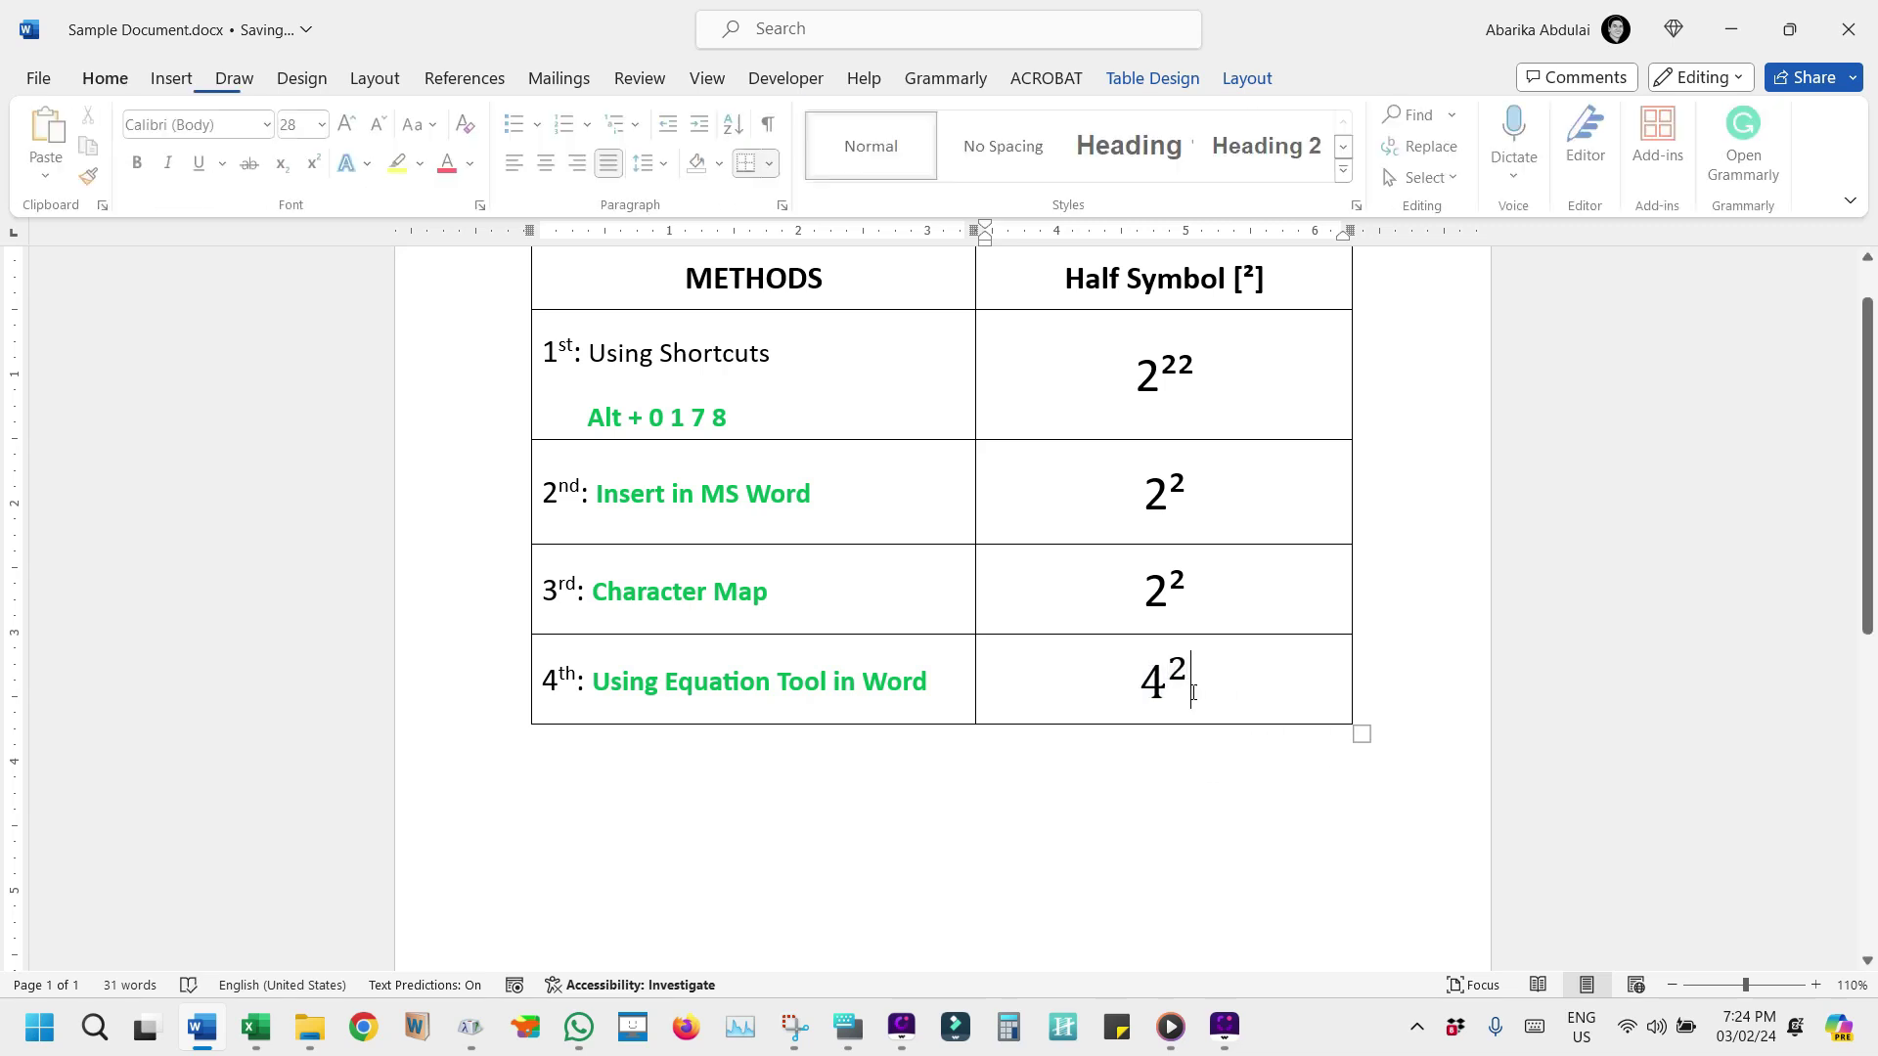
Step: Add 3² after 4² by typing 3^2 and a space in the equation
click(1306, 703)
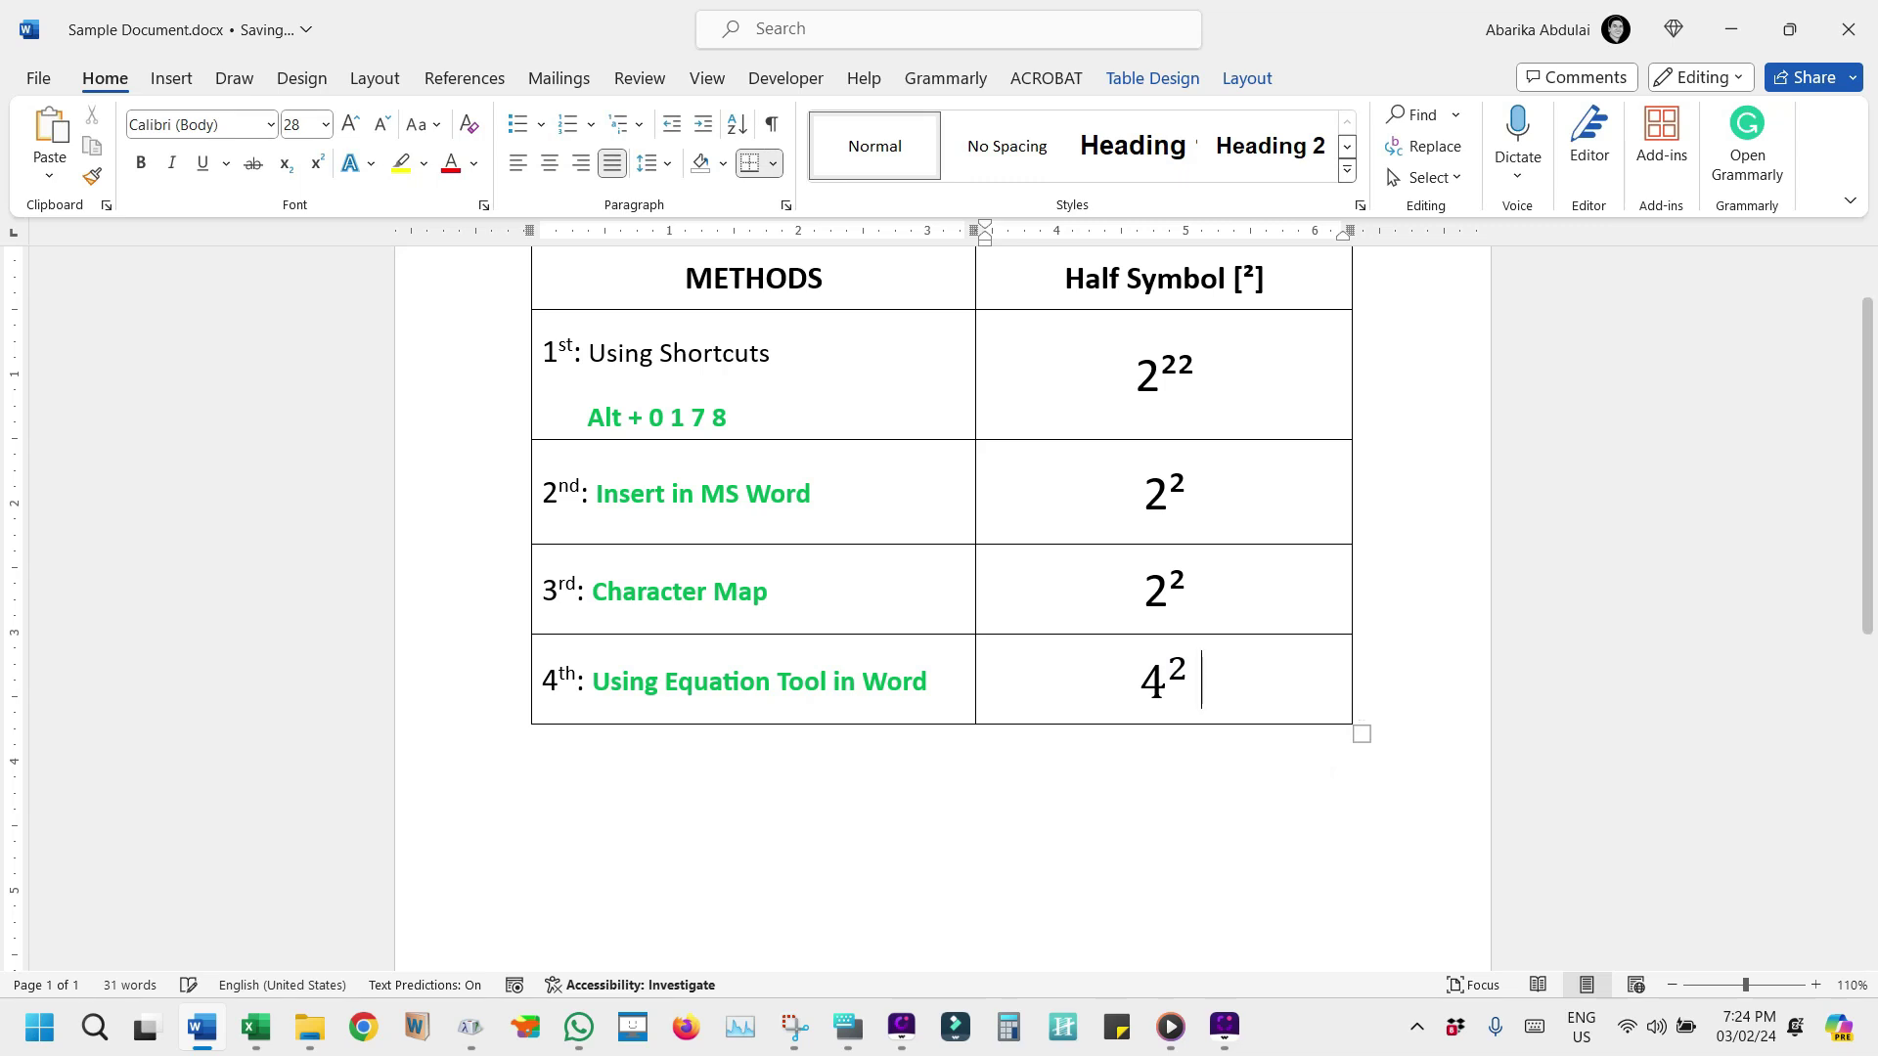
click(1195, 682)
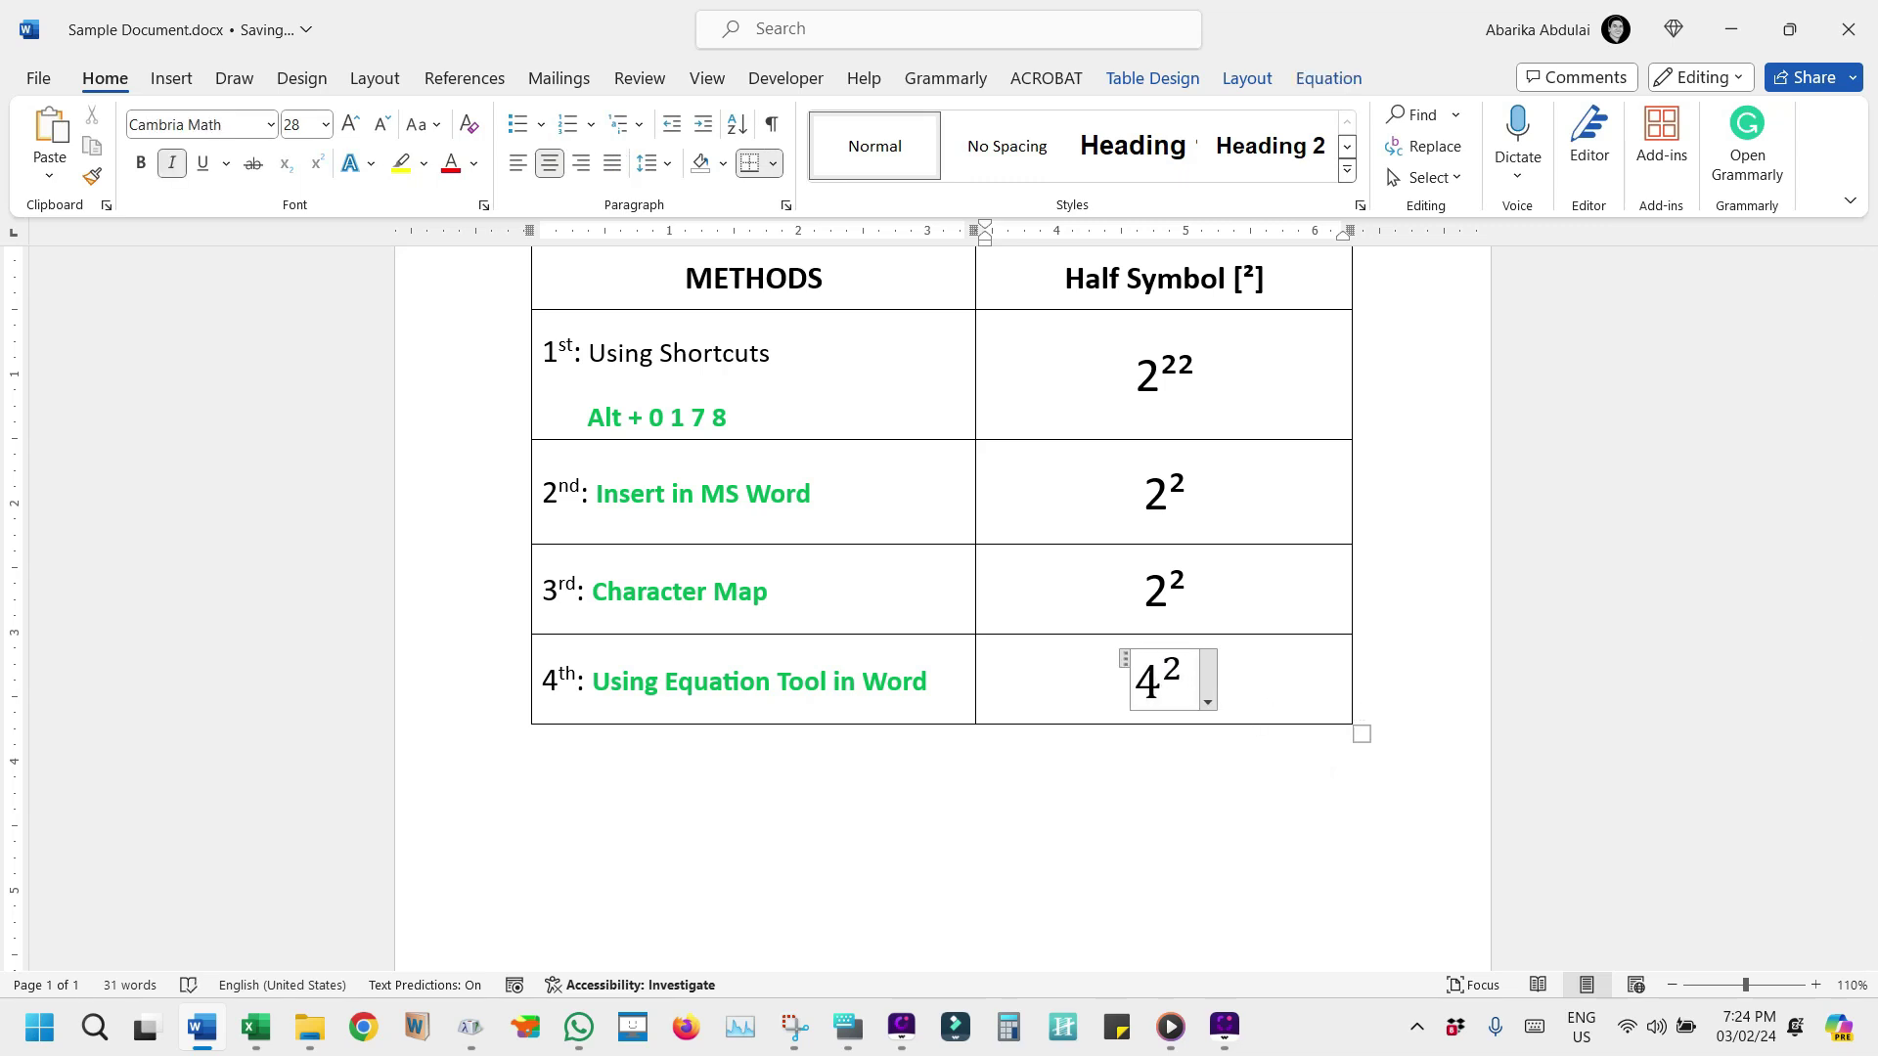
text(3)
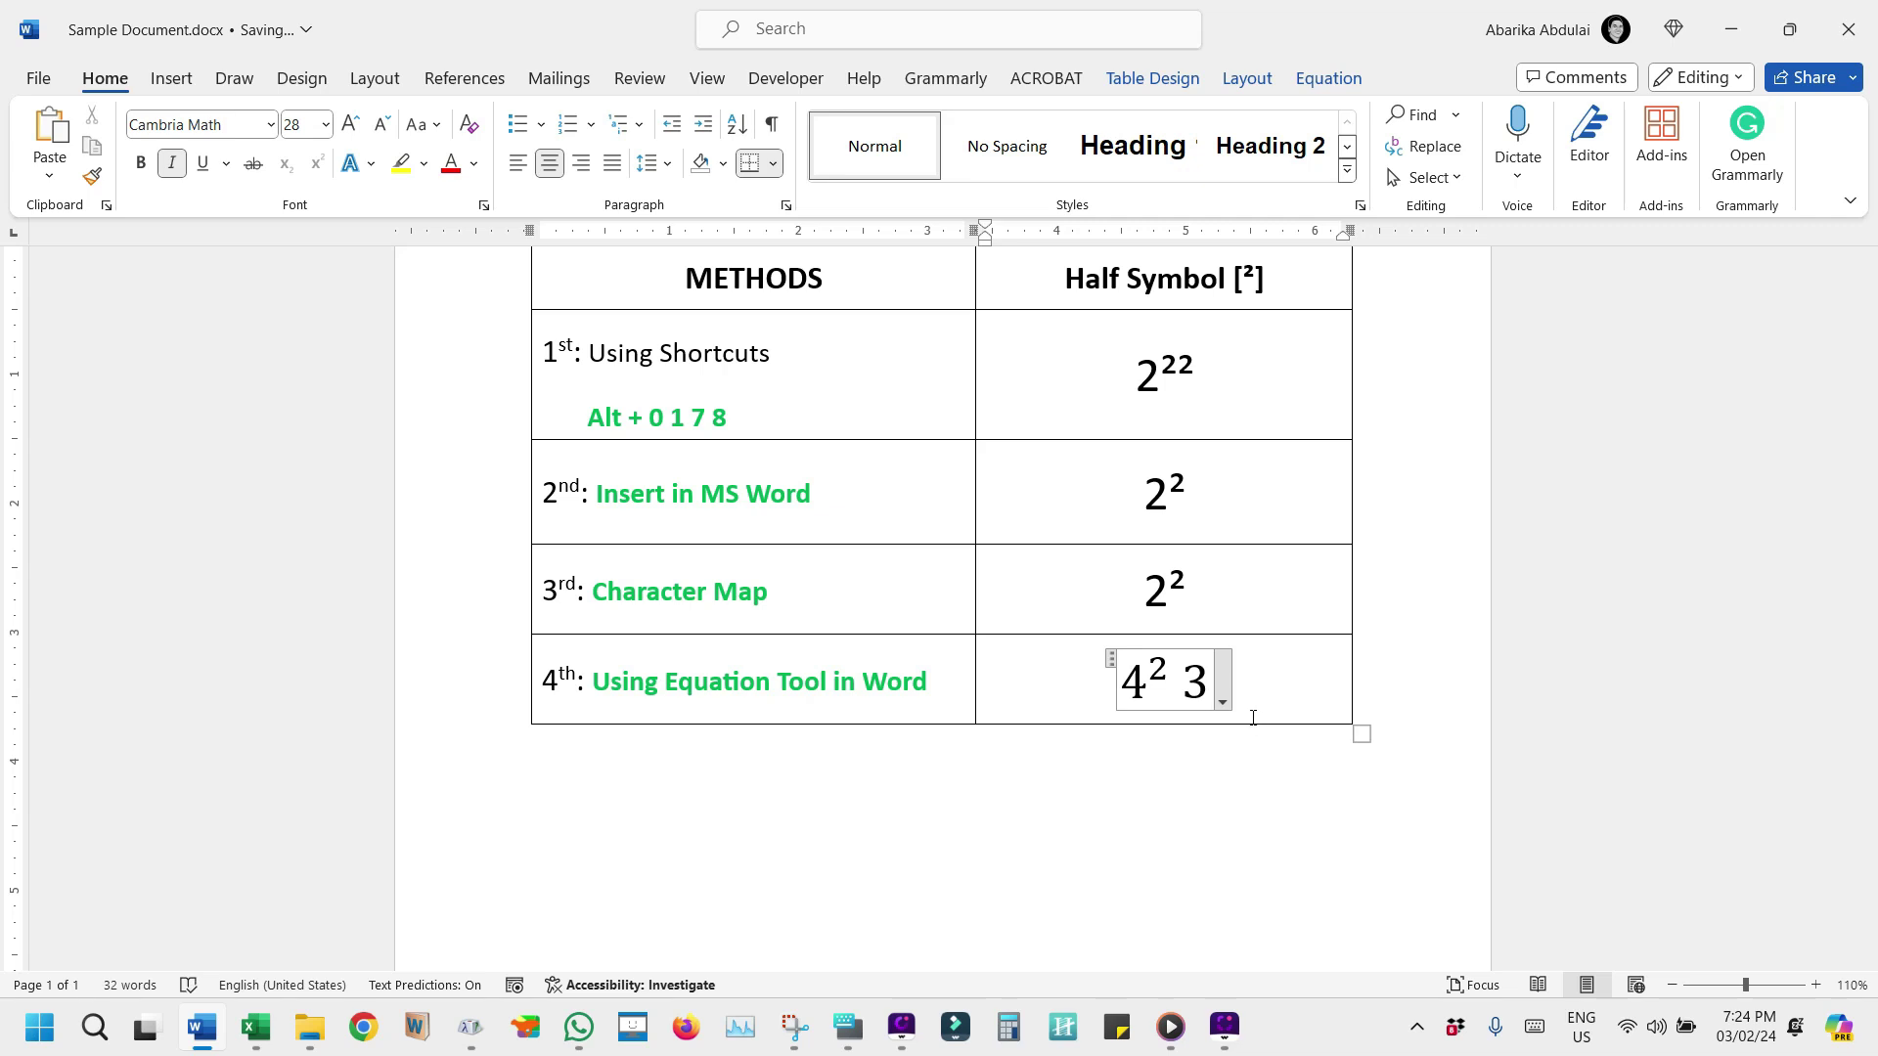
text(^2)
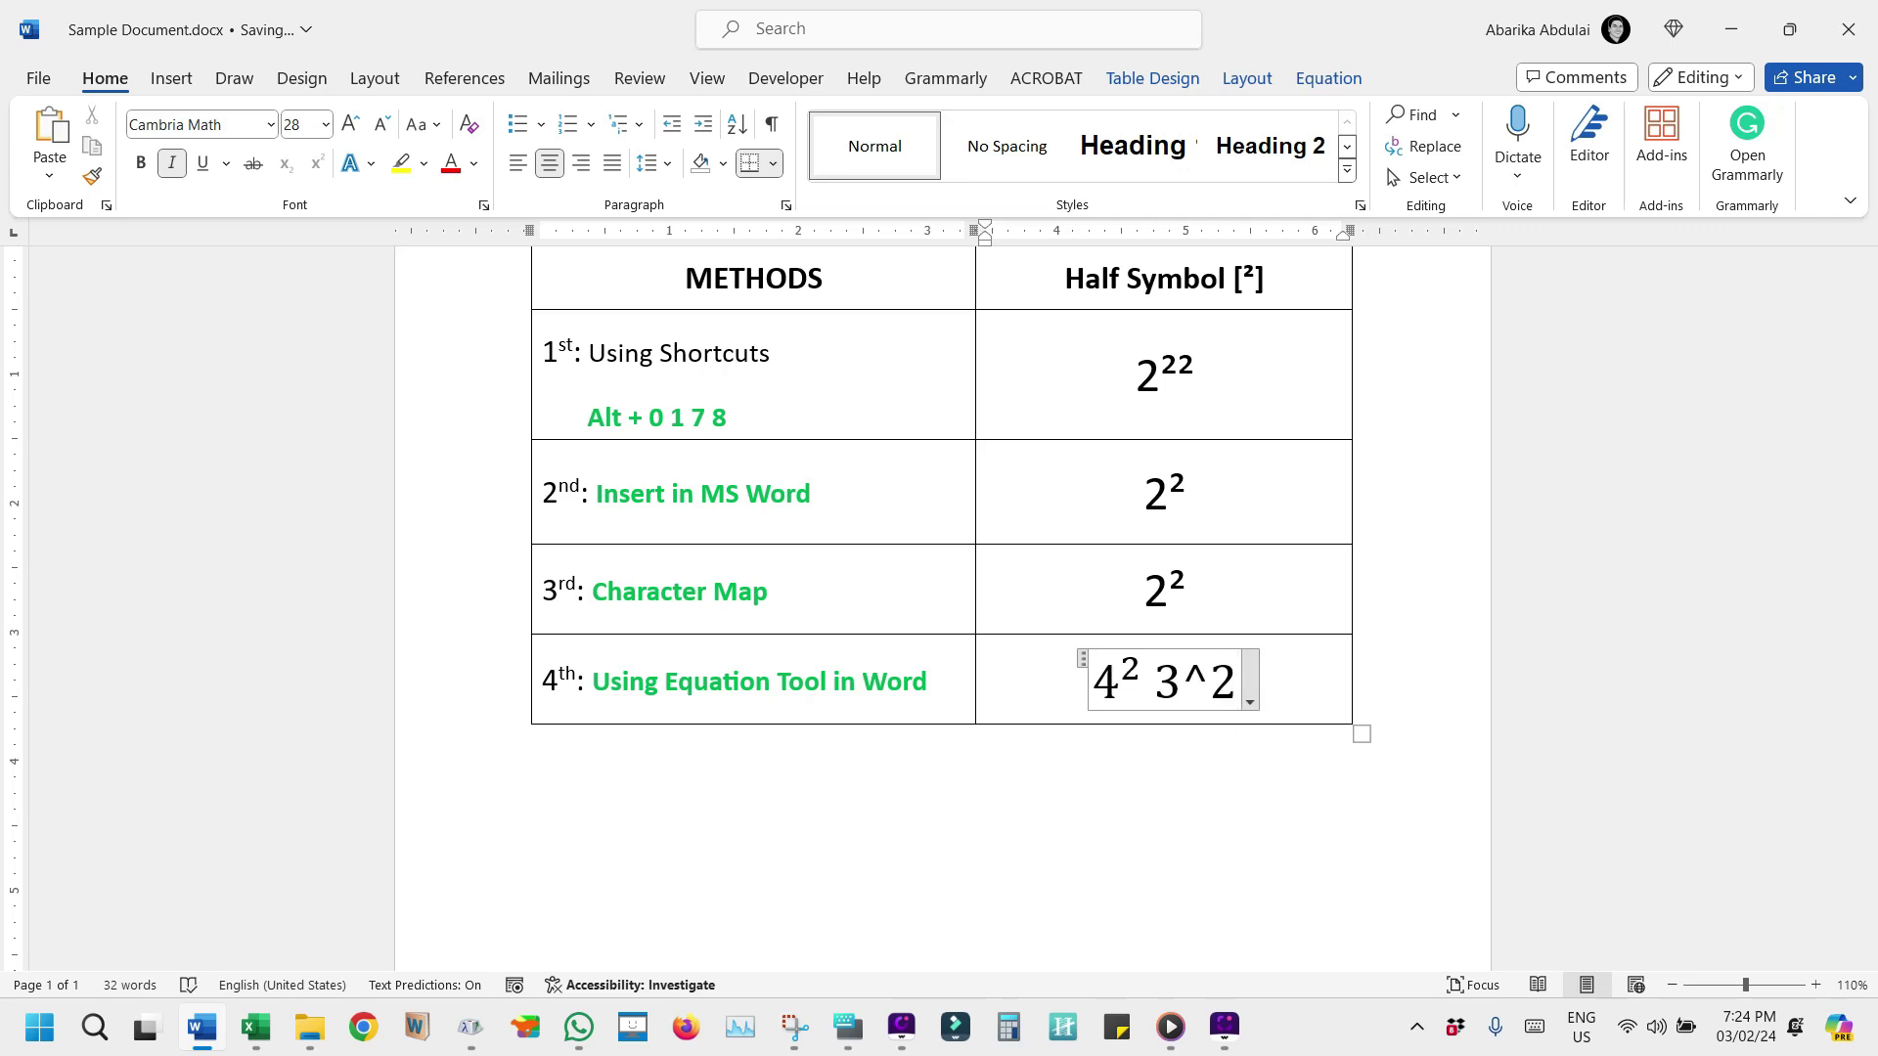
key(space)
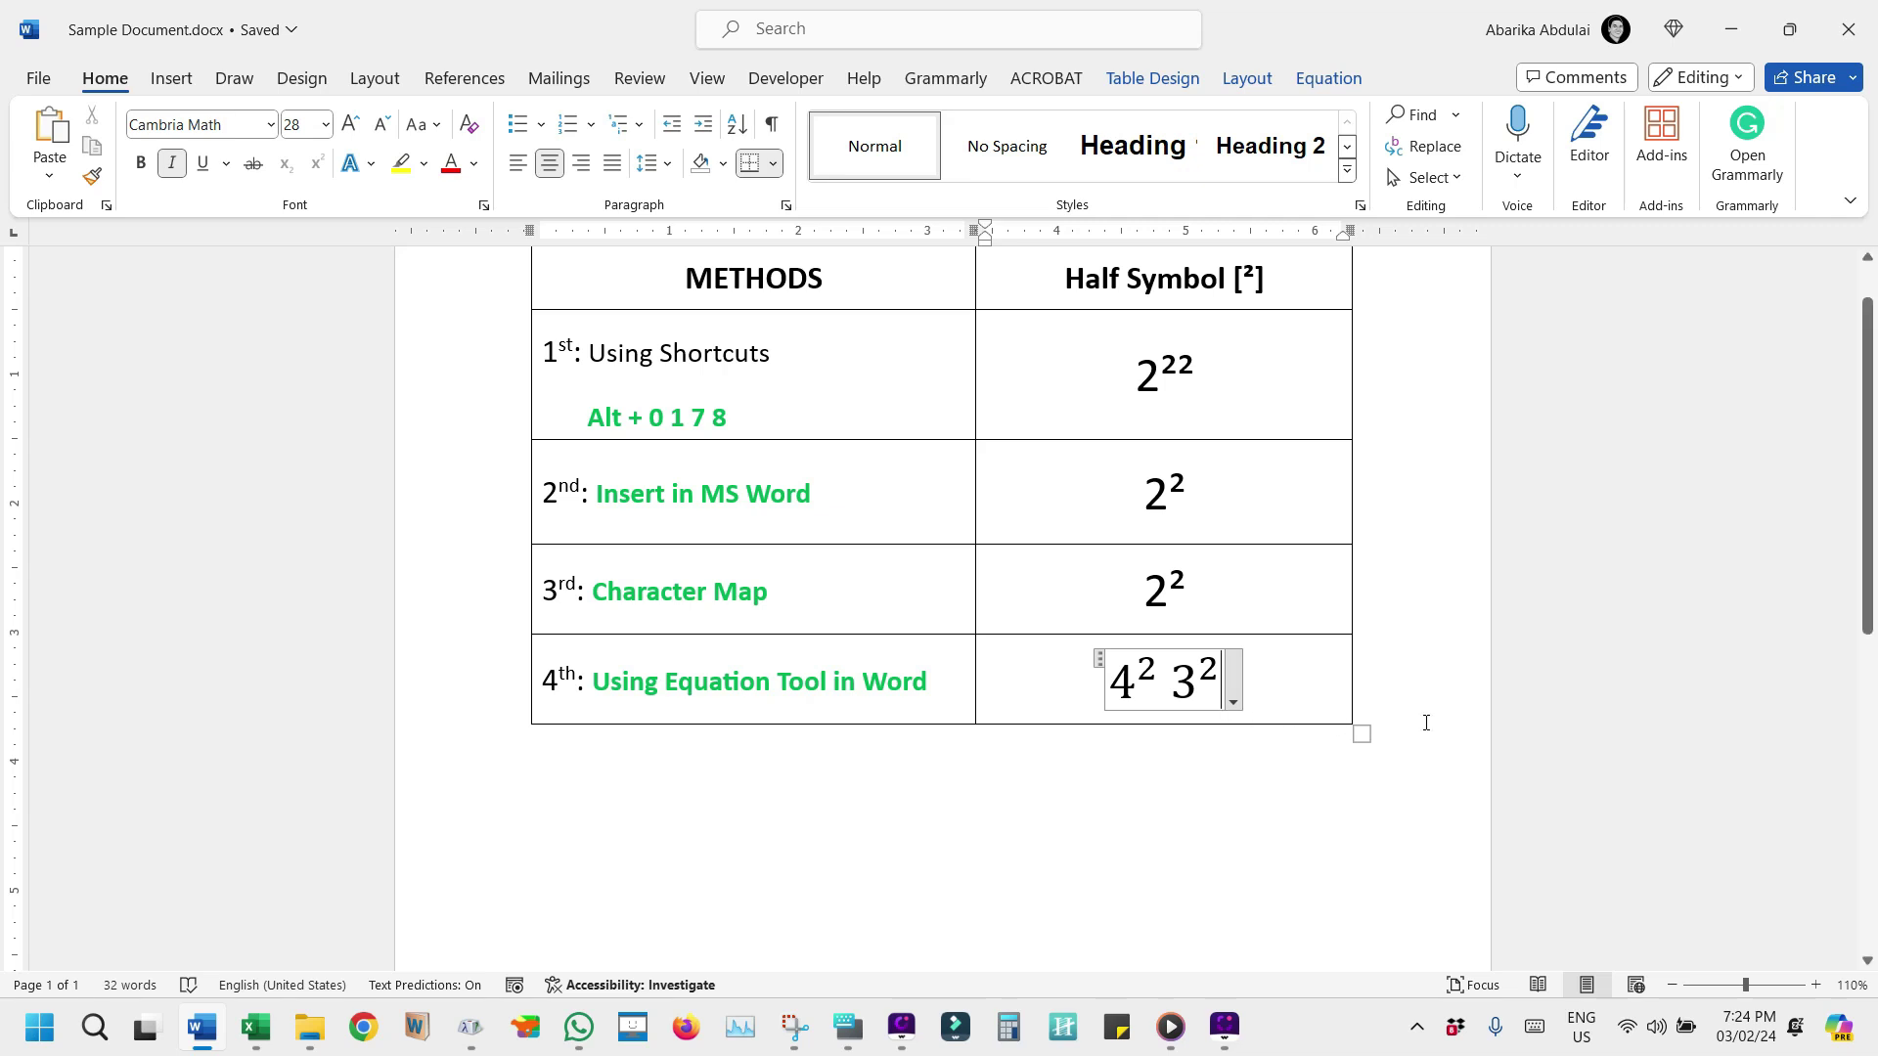
scroll(1430, 723, up, 1)
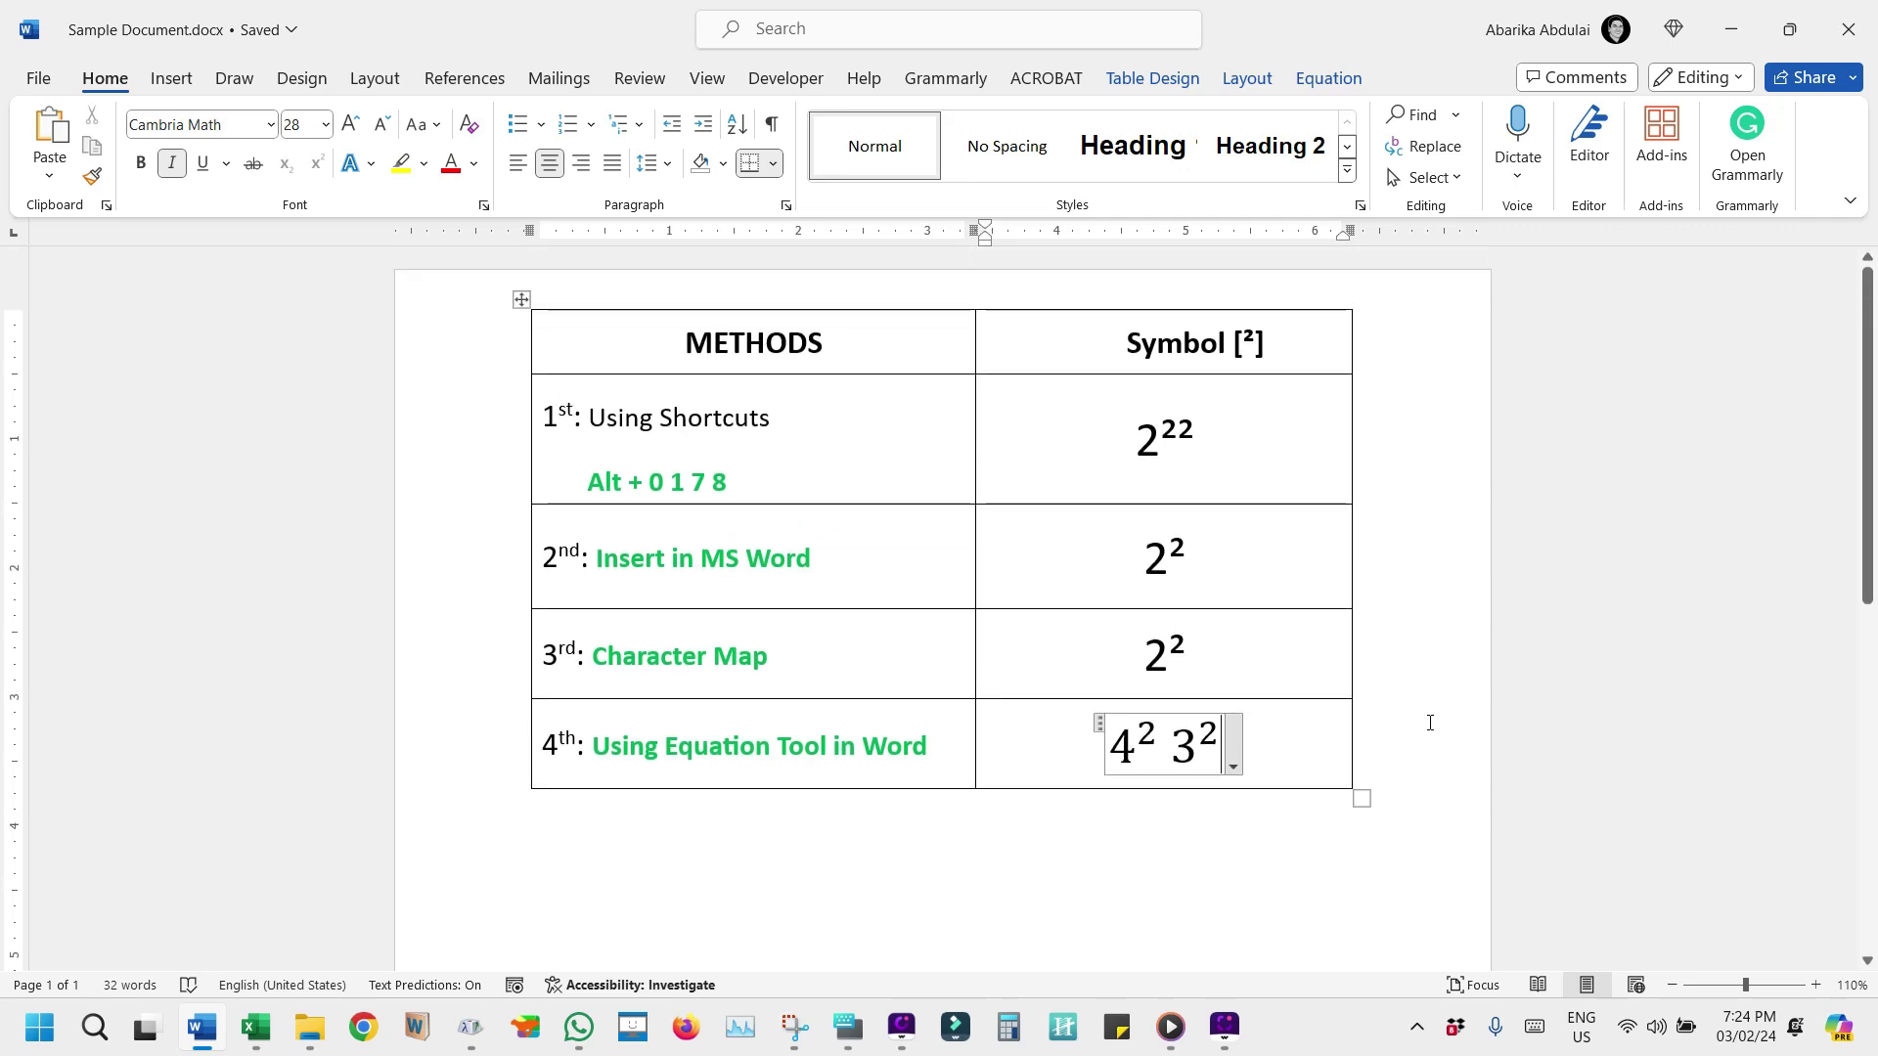